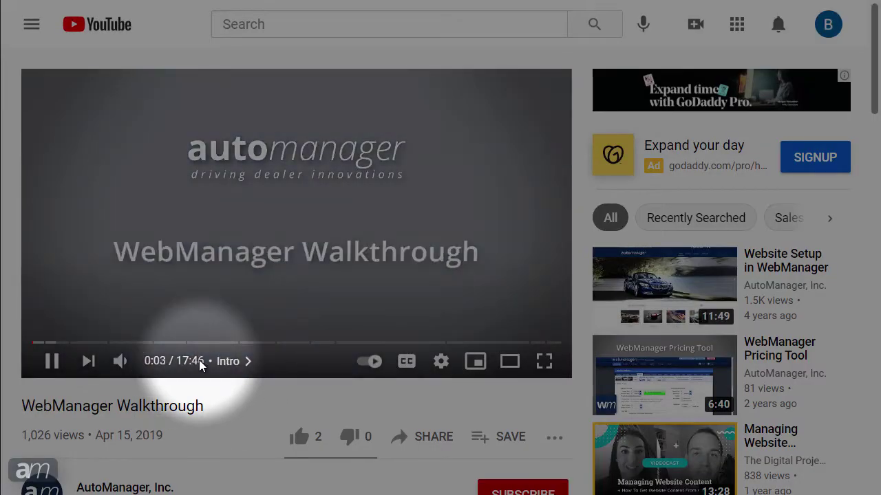
# Step: Jump the WebManager Walkthrough video through Adding Inventory to the Inventory Sections chapter at 5:08
pyautogui.click(228, 361)
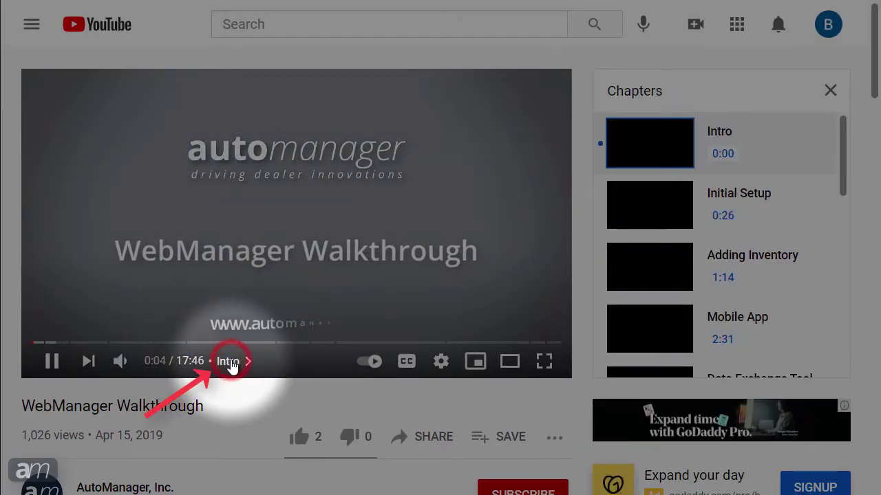
pyautogui.click(734, 261)
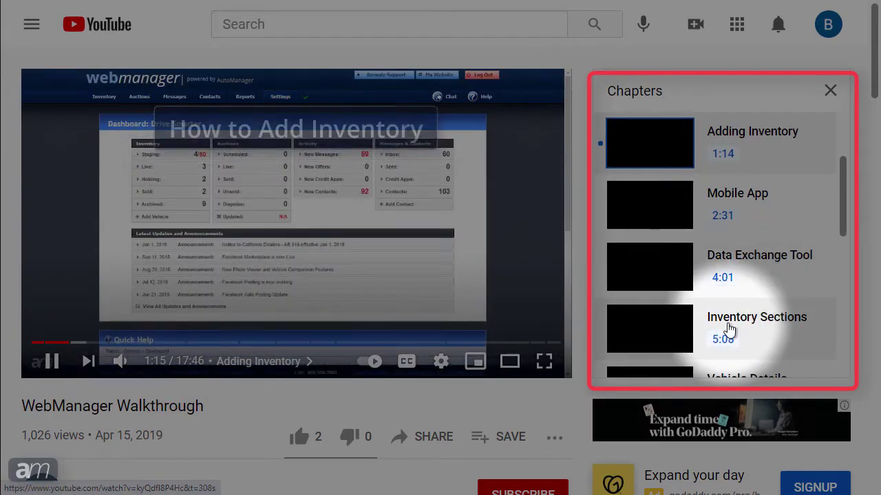
pyautogui.click(727, 329)
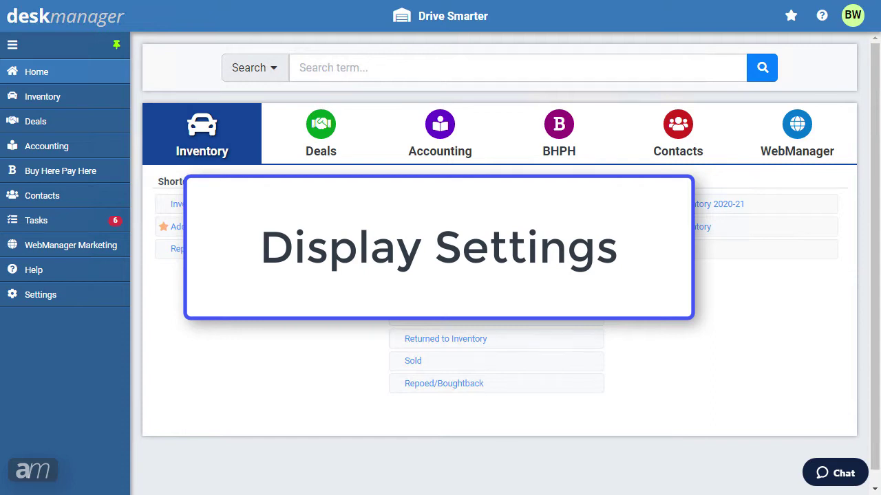
# Step: In Display & Interface Settings, preview the Bluesy, Oceanic and Royal themes, then choose Custom
pyautogui.click(853, 18)
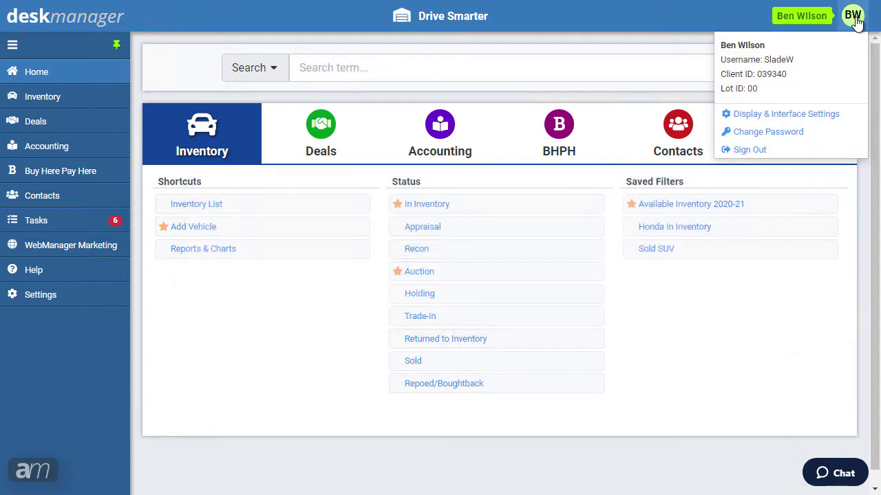
pyautogui.click(814, 116)
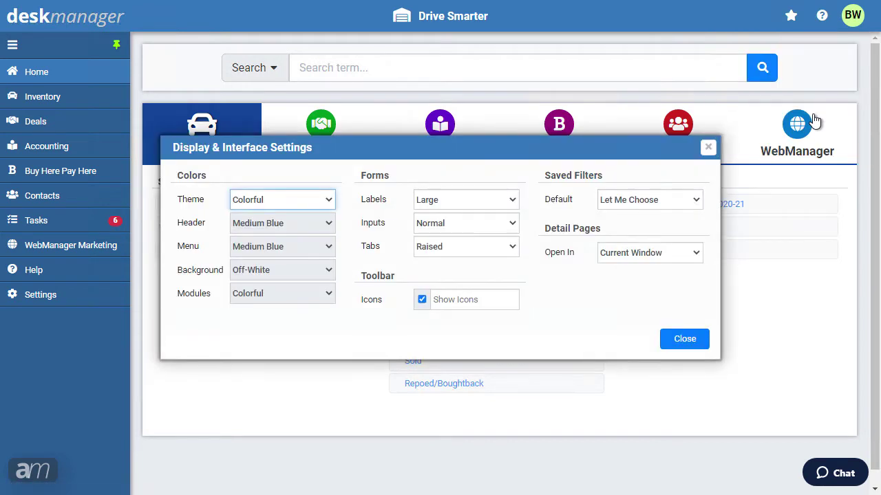
pyautogui.moveTo(608, 156); pyautogui.dragTo(653, 284)
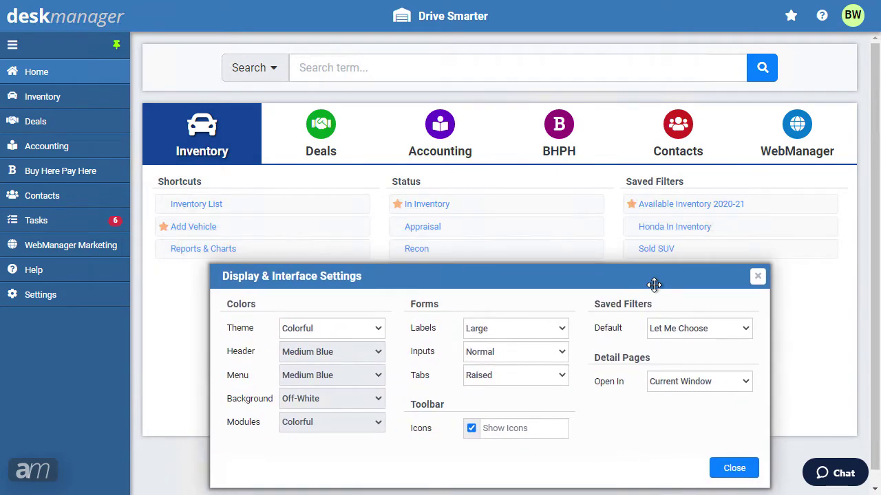
pyautogui.click(372, 329)
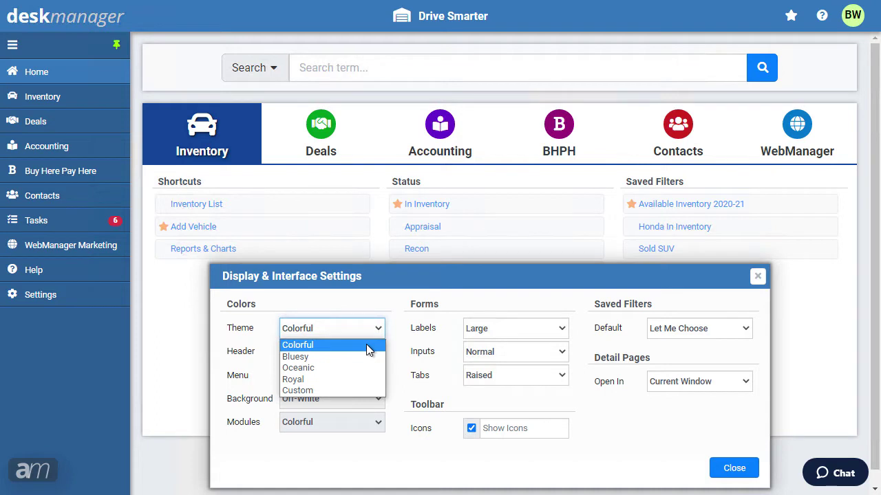
pyautogui.click(364, 357)
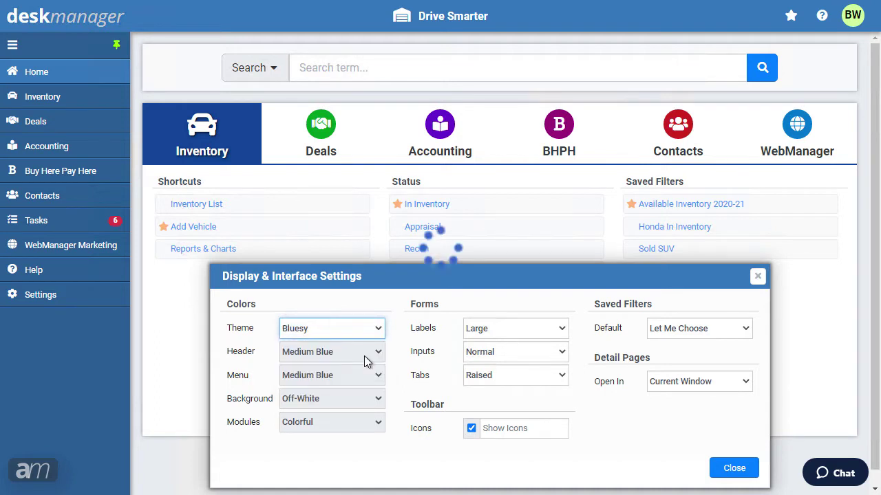
pyautogui.click(365, 330)
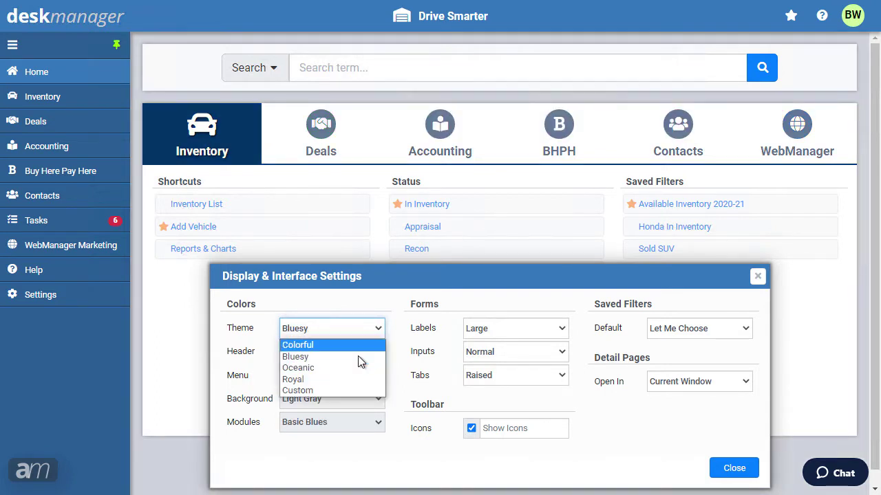
pyautogui.click(353, 371)
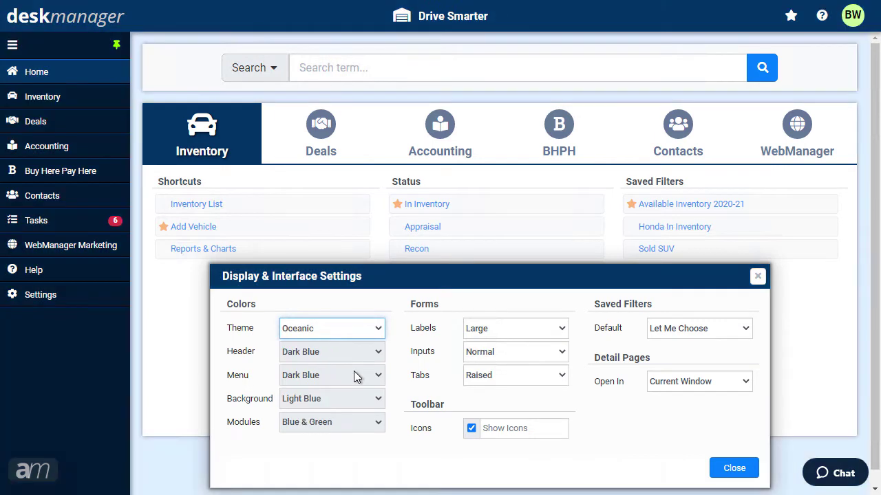
pyautogui.click(361, 330)
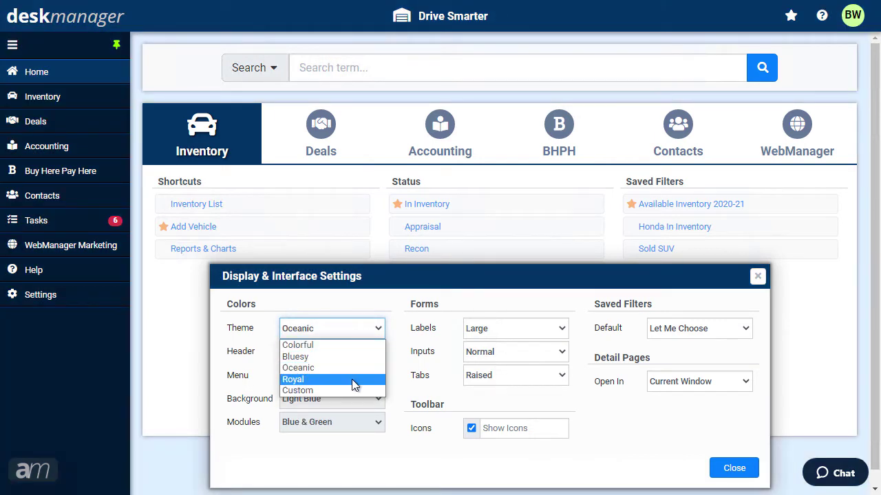
pyautogui.click(352, 379)
pyautogui.click(362, 329)
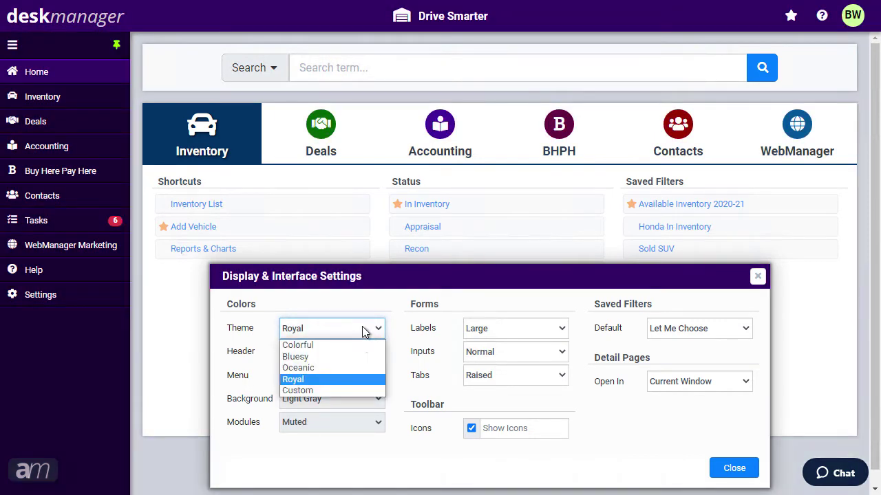
pyautogui.click(344, 390)
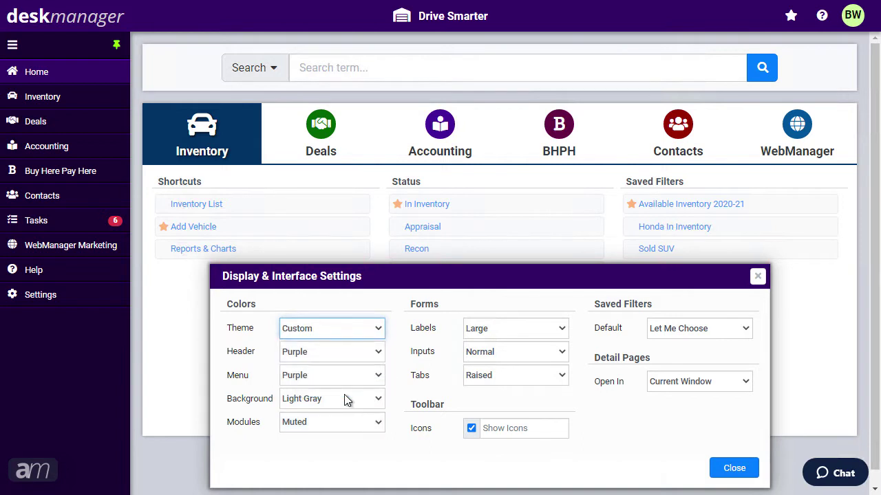
# Step: Set the custom colours: Medium Blue header, Dark Blue menu and background, Blue & Green modules
pyautogui.click(344, 350)
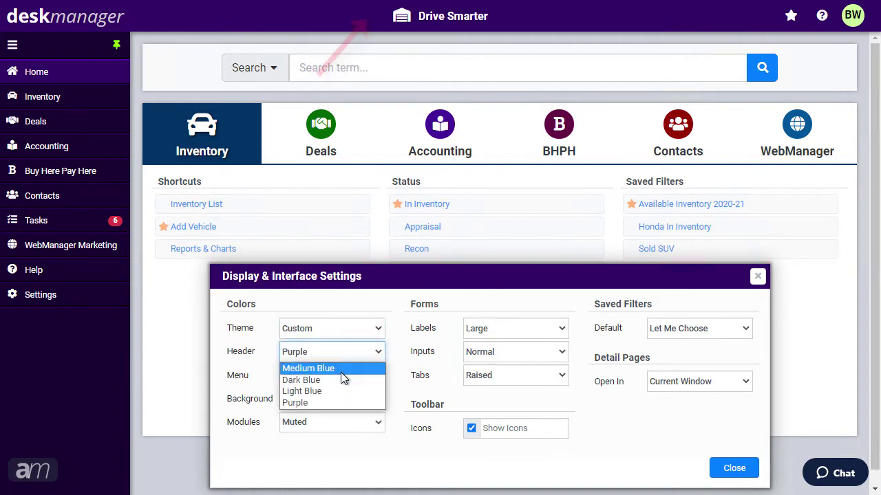
pyautogui.click(344, 367)
pyautogui.click(344, 379)
pyautogui.click(335, 407)
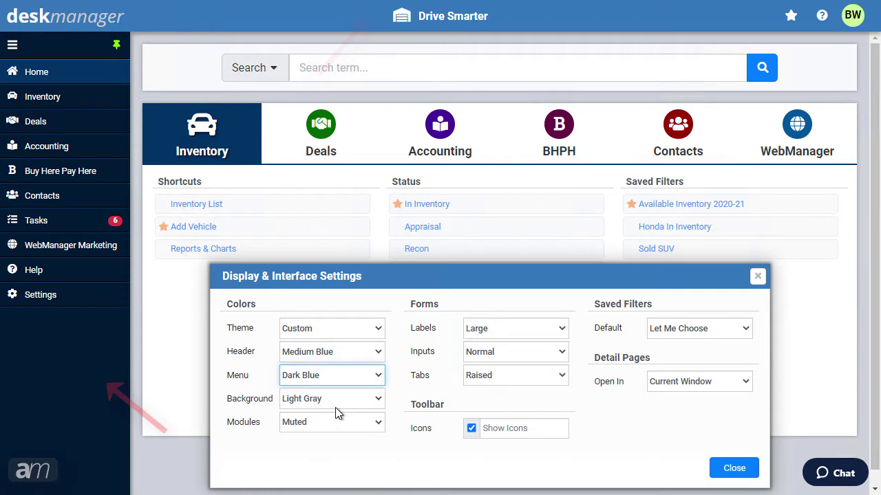
pyautogui.click(337, 398)
pyautogui.click(338, 367)
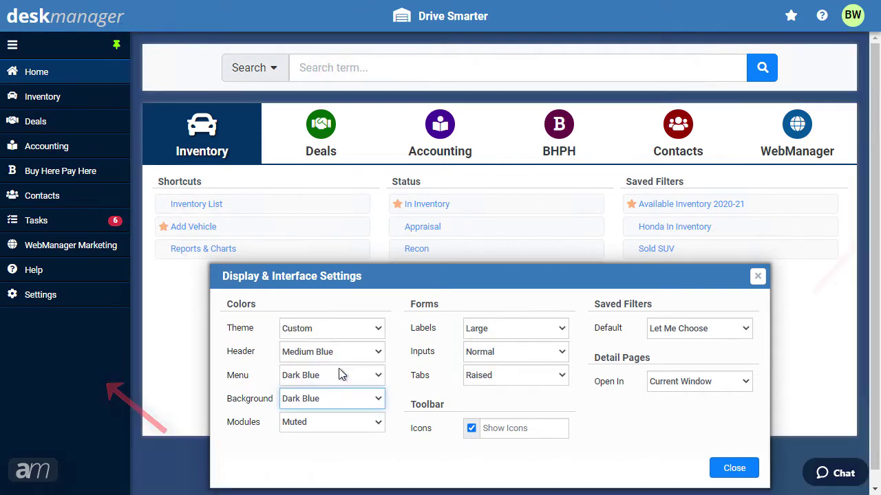
pyautogui.click(326, 420)
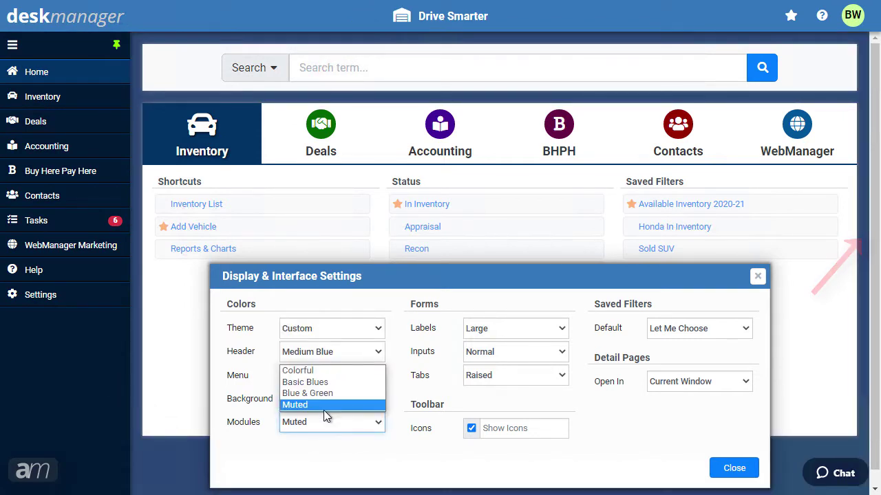
pyautogui.click(323, 396)
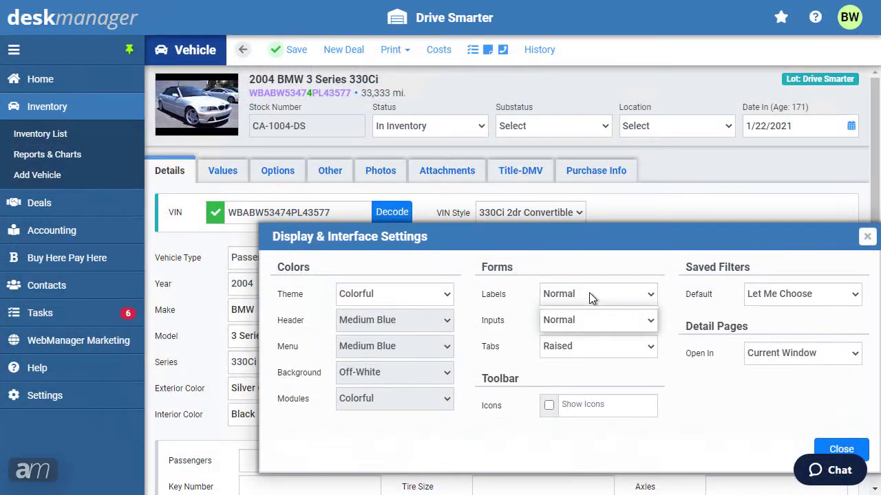
# Step: Set Labels to Large, Inputs to Bold, Tabs to Flat, and enable Show Icons for the toolbar
pyautogui.click(589, 293)
pyautogui.click(587, 313)
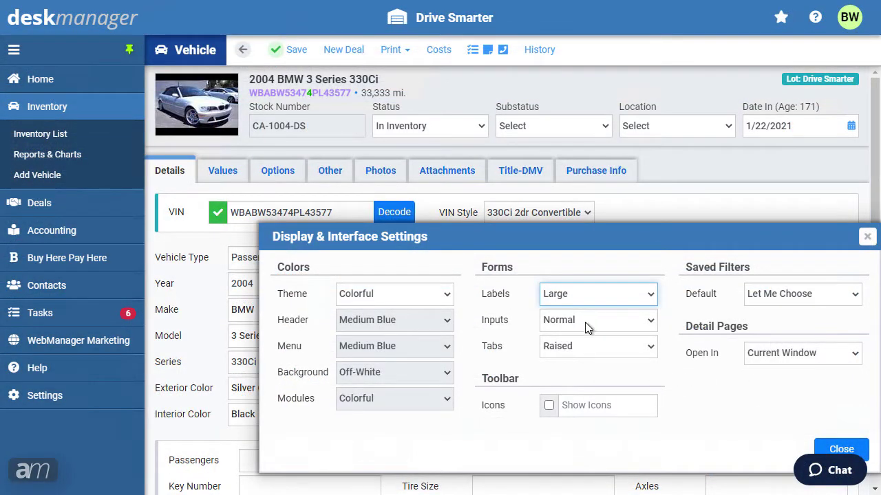
pyautogui.click(585, 322)
pyautogui.click(581, 349)
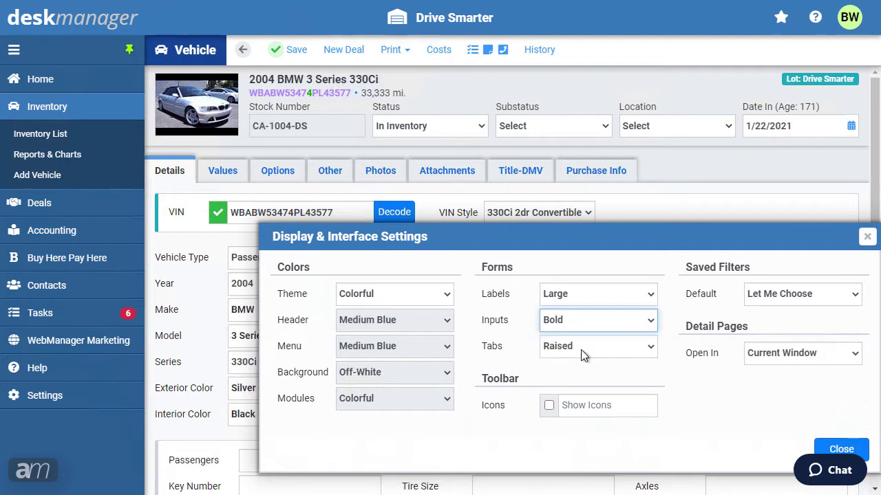
pyautogui.click(580, 351)
pyautogui.click(580, 378)
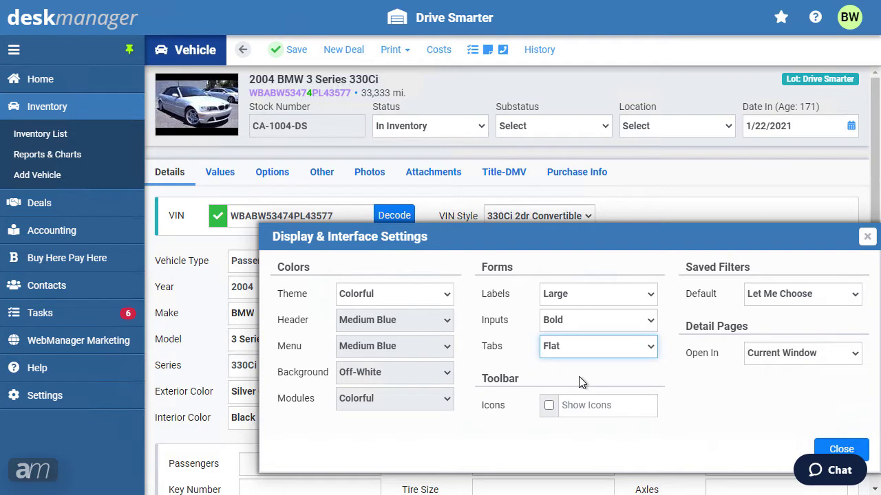
pyautogui.click(548, 410)
pyautogui.click(548, 406)
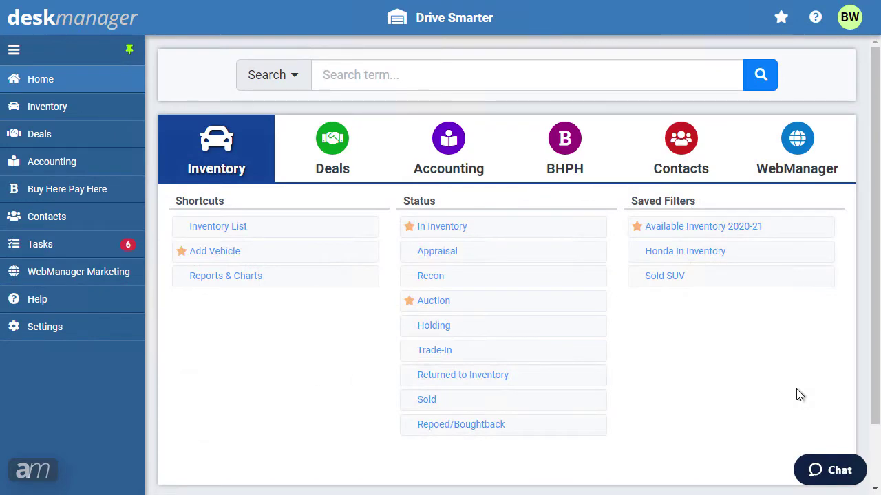
# Step: Zoom the page in once, out twice, then reset it to 100% with Ctrl+0
pyautogui.hotkey('ctrl', '+')
pyautogui.hotkey('ctrl', '+')
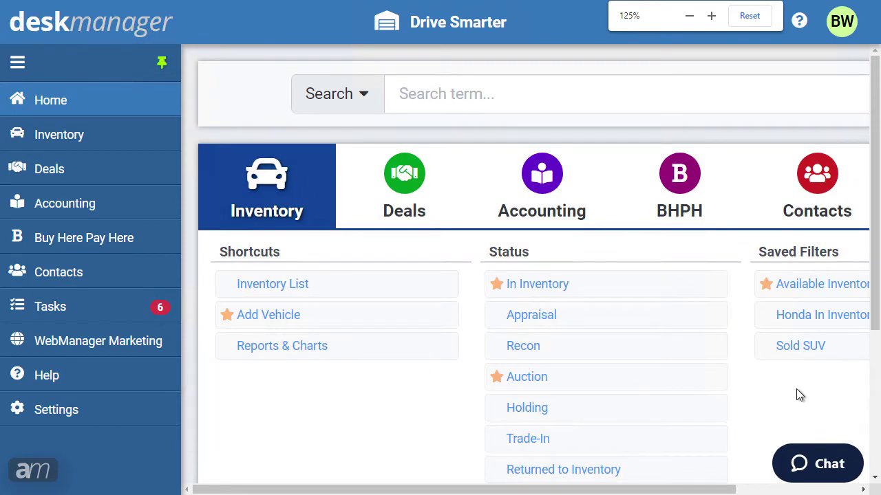
pyautogui.hotkey('ctrl', '-')
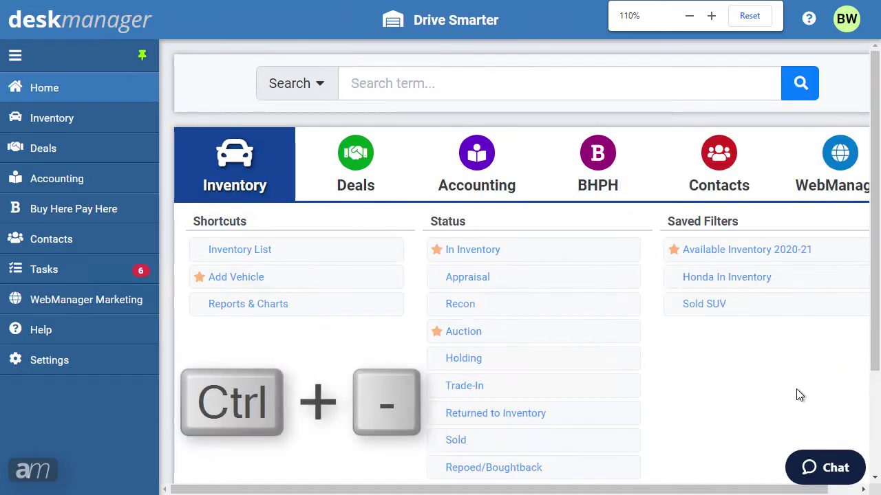
pyautogui.hotkey('ctrl', '-')
pyautogui.hotkey('ctrl', '-')
pyautogui.hotkey('ctrl', '-')
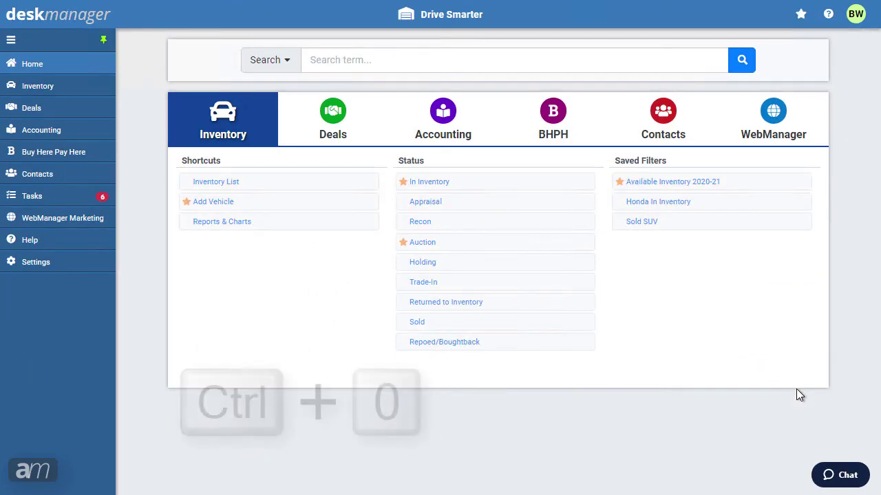
pyautogui.hotkey('ctrl', '0')
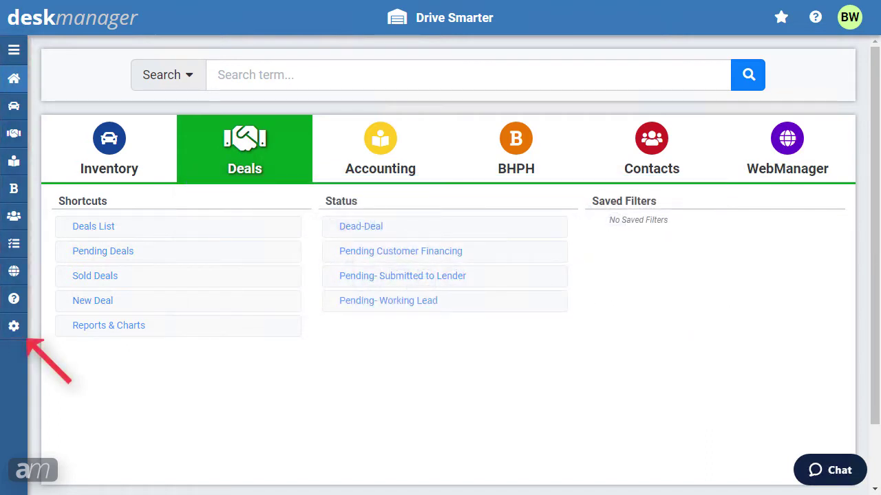
# Step: Expand the collapsed sidebar with the hamburger icon so section names show
pyautogui.click(15, 55)
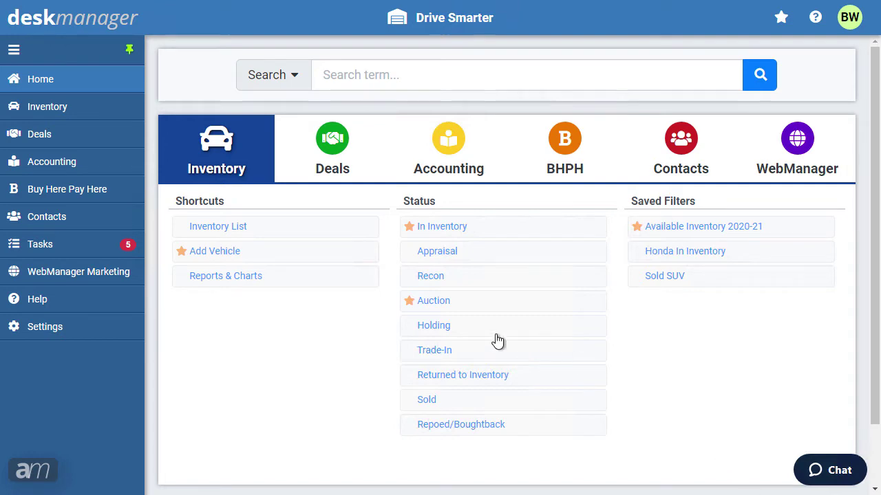
pyautogui.click(48, 335)
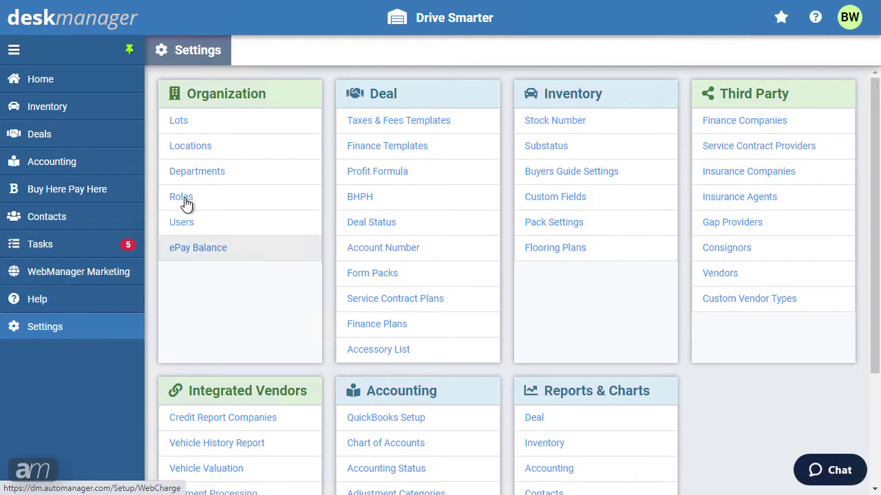
pyautogui.click(184, 125)
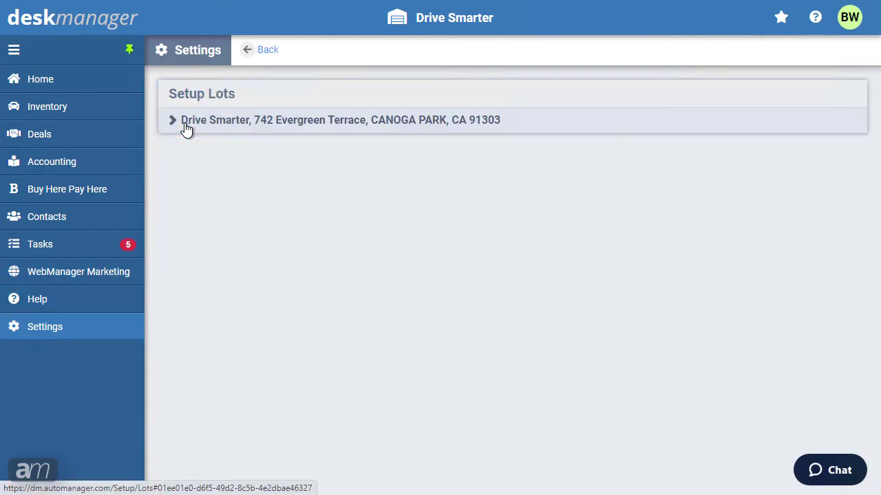
pyautogui.click(185, 128)
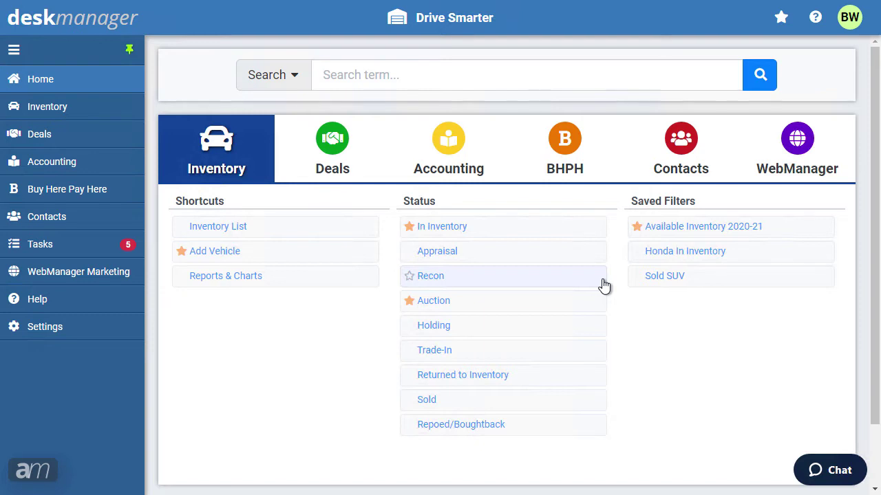
# Step: Go to Settings and open Roles under Organization
pyautogui.click(60, 333)
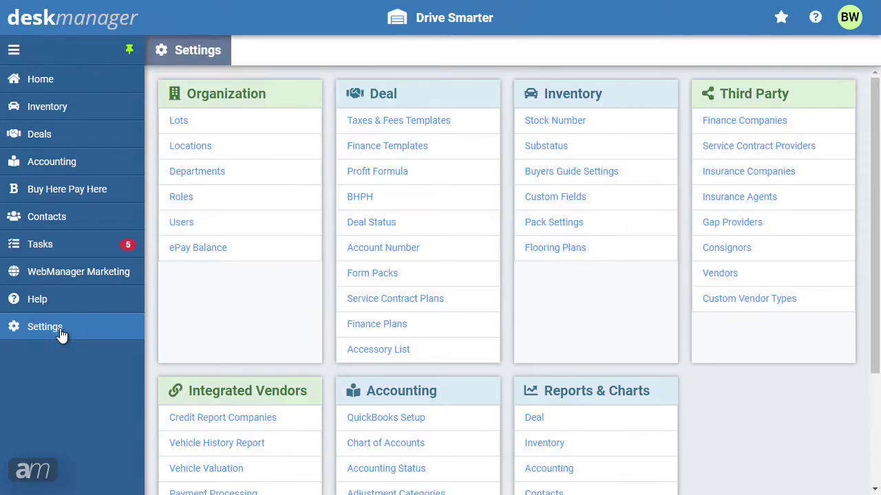
pyautogui.click(178, 199)
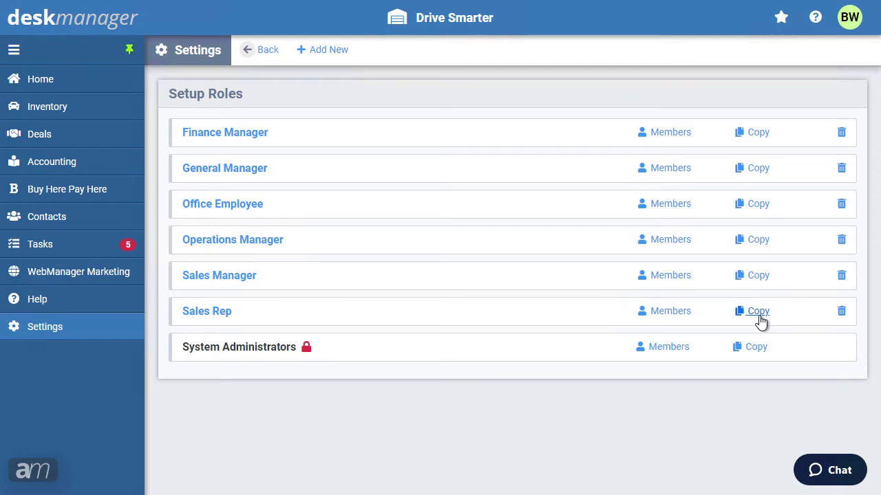
# Step: Copy Sales Rep as 'Sales Rep Restricted' without Inventory > Print permission and save it
pyautogui.click(760, 318)
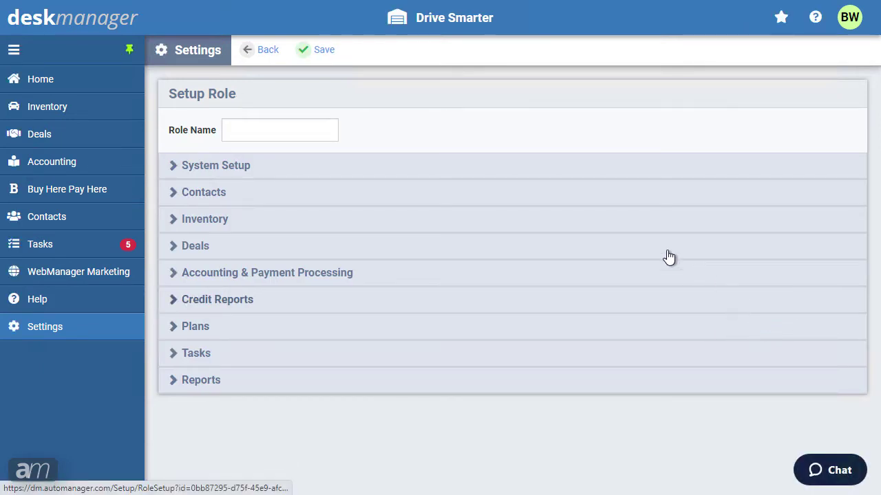
pyautogui.click(322, 136)
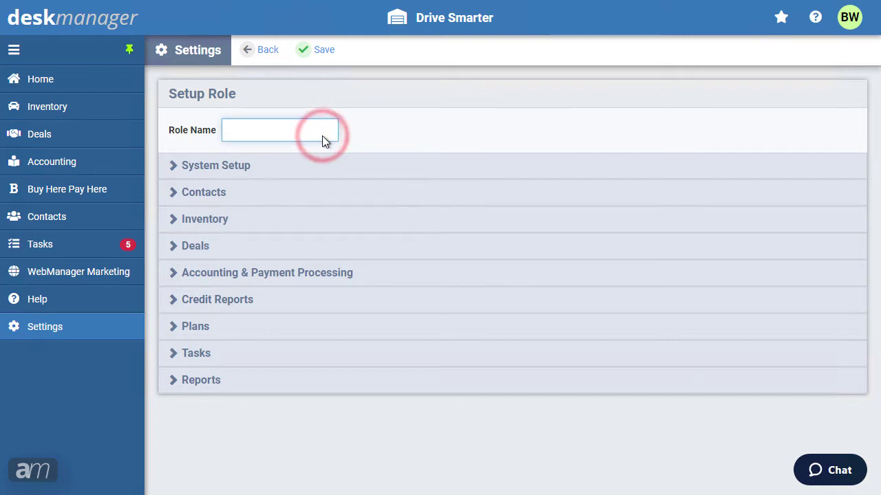
pyautogui.write('Sales Rep Restricted')
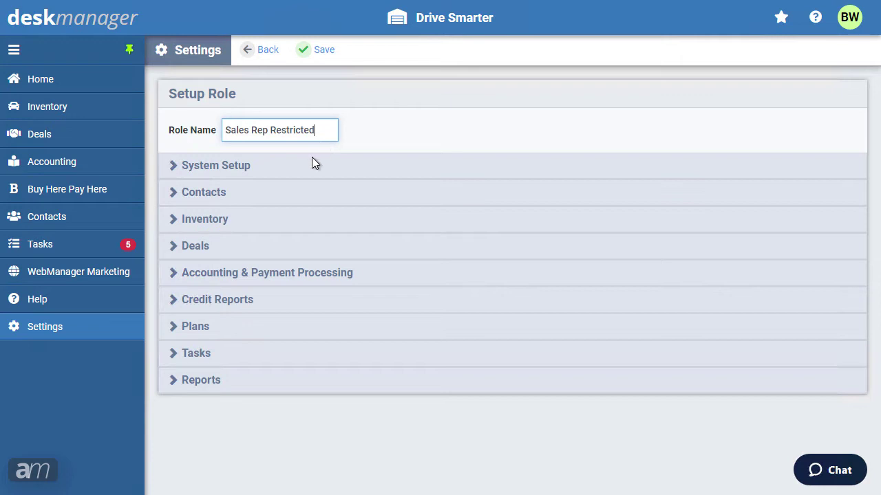
pyautogui.click(195, 221)
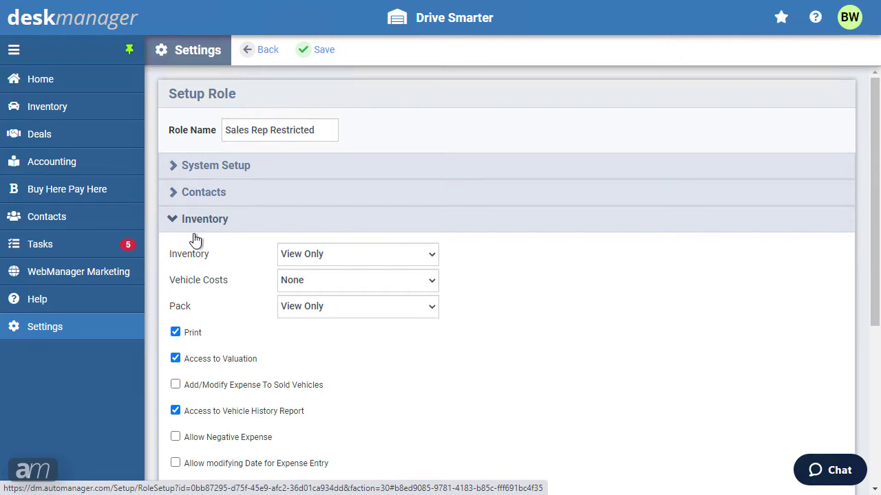
pyautogui.click(176, 333)
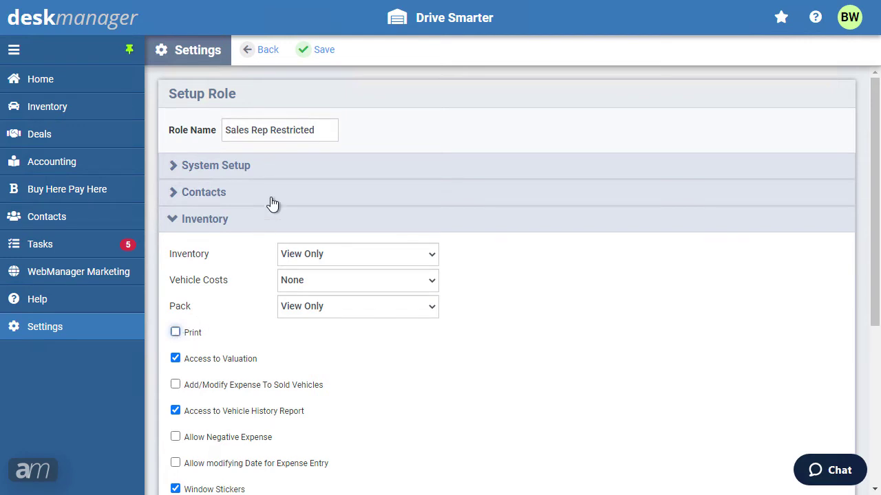
pyautogui.click(303, 59)
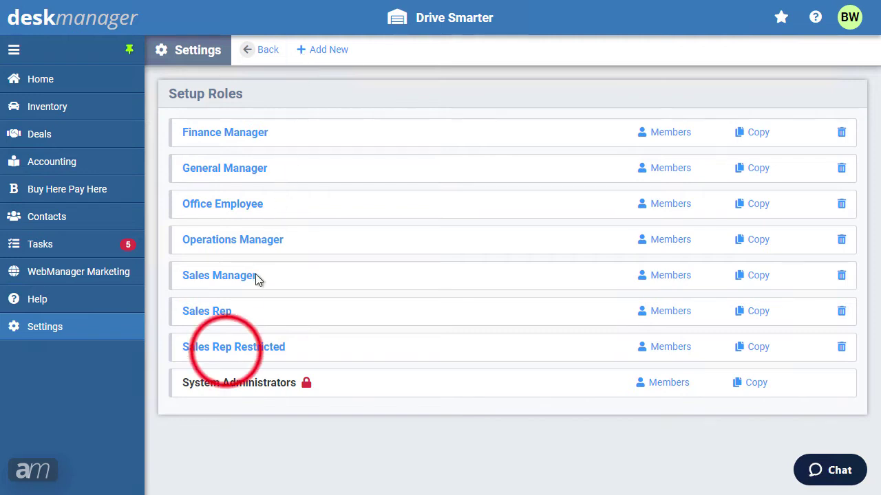
# Step: Grant the Sales Rep Restricted role Deals > BHPH Dashboard access and save
pyautogui.click(227, 354)
pyautogui.click(186, 251)
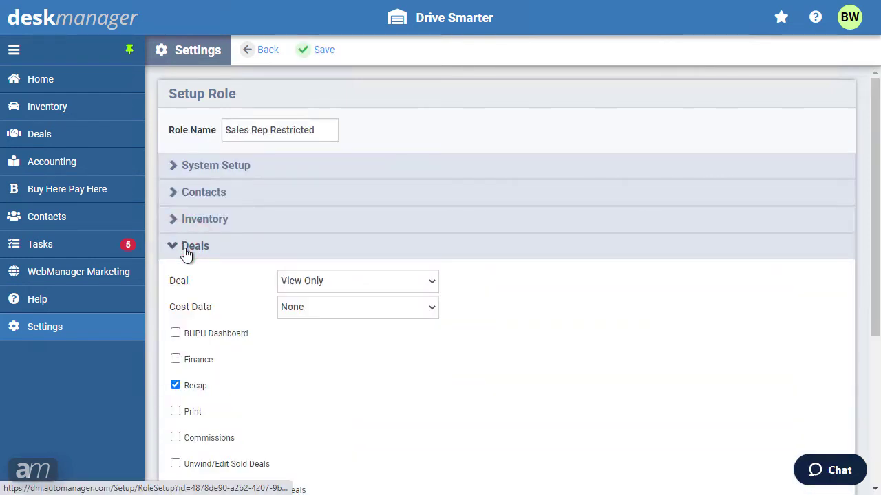
pyautogui.click(176, 334)
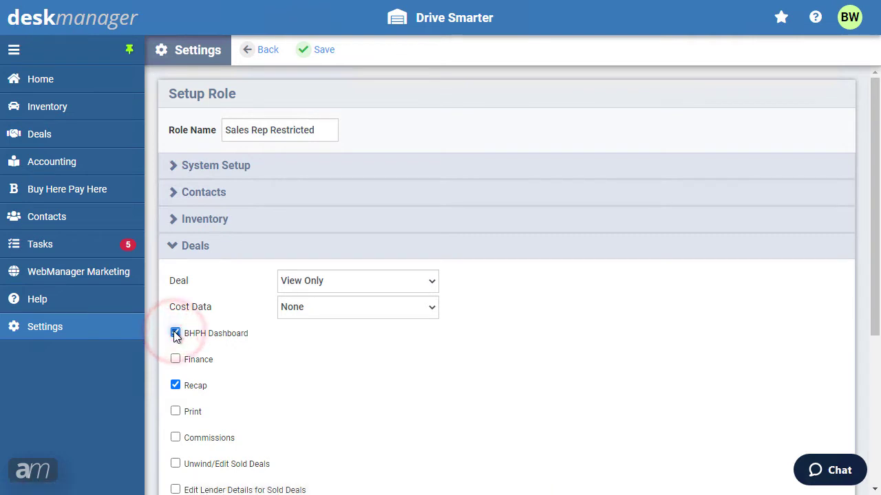
pyautogui.click(321, 55)
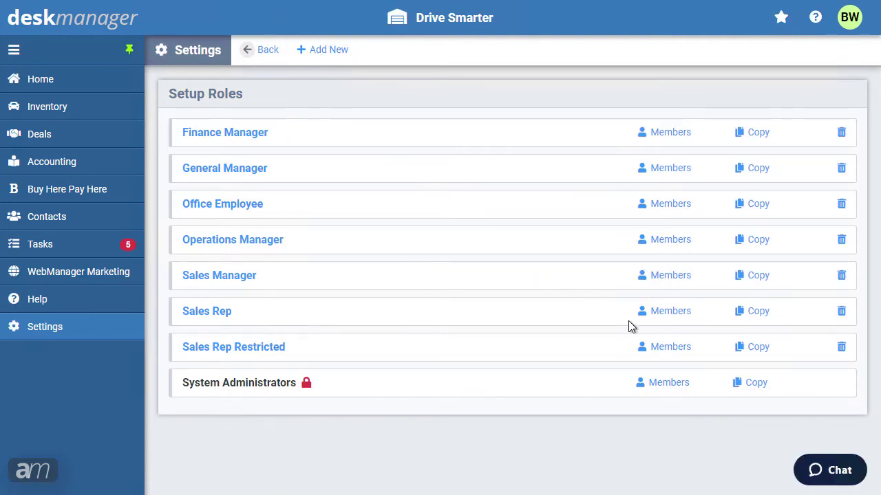
# Step: Add the first Drive Smarter user to Sales Rep Restricted's members and save
pyautogui.click(672, 351)
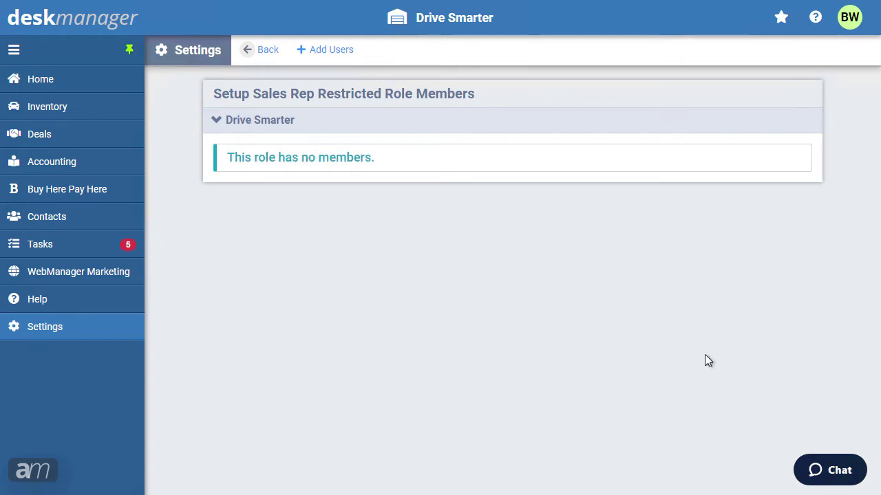
pyautogui.click(333, 53)
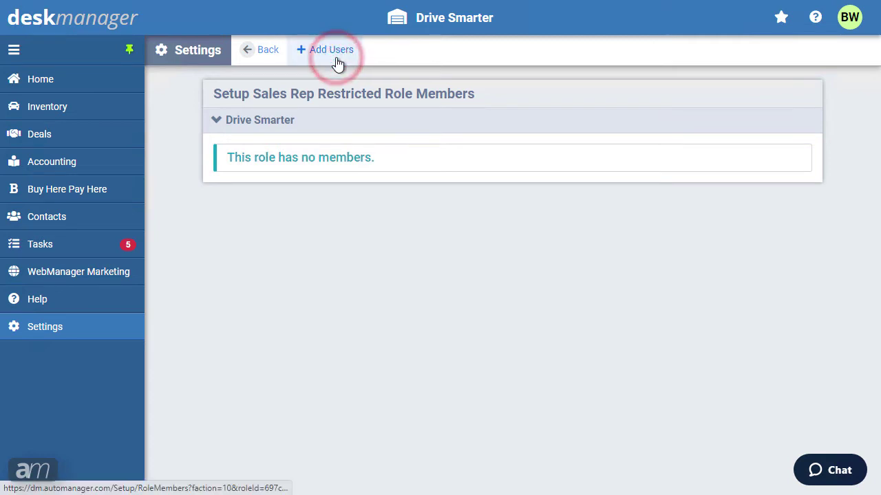
pyautogui.click(292, 124)
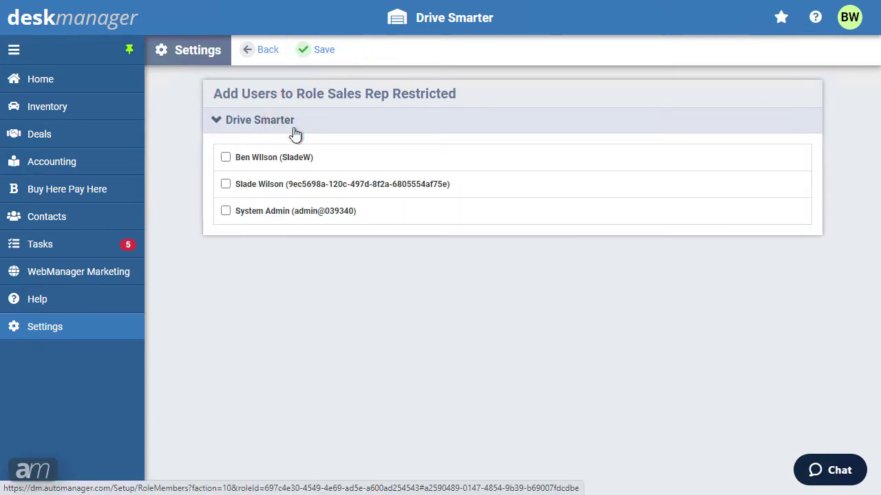
pyautogui.click(287, 158)
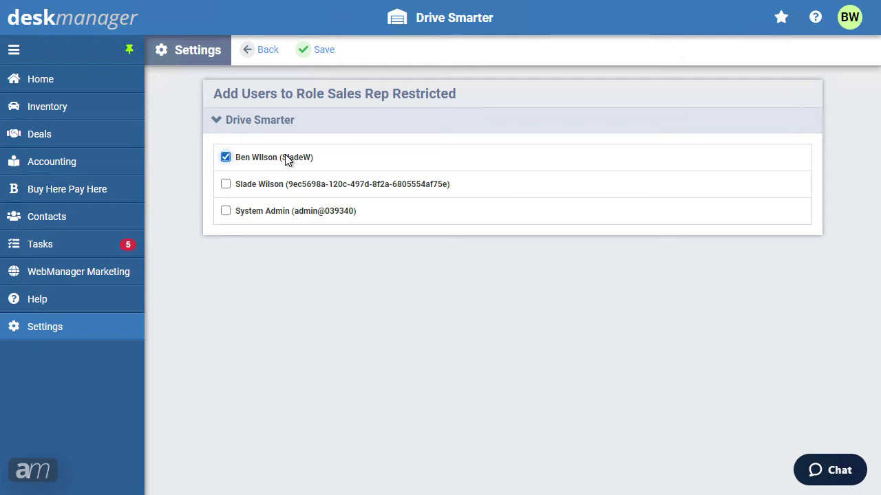
pyautogui.click(307, 55)
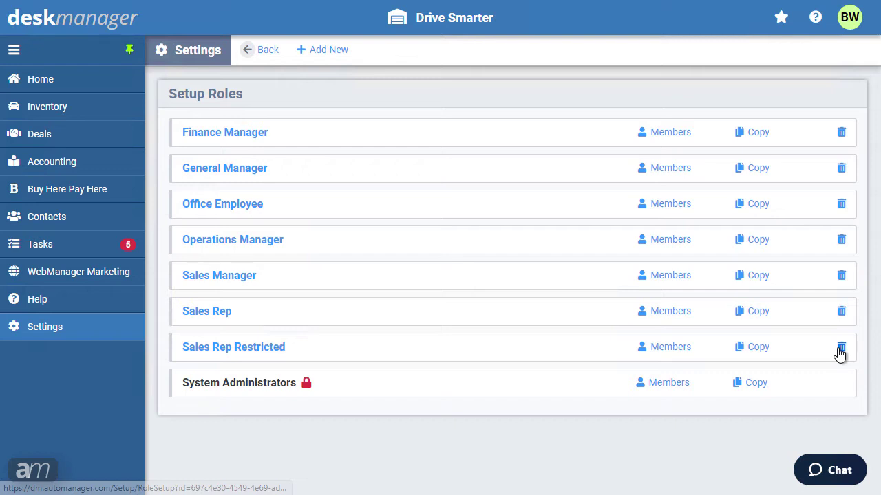
# Step: Delete the Sales Rep Restricted role, confirming both the dialog and the deletion page
pyautogui.click(840, 350)
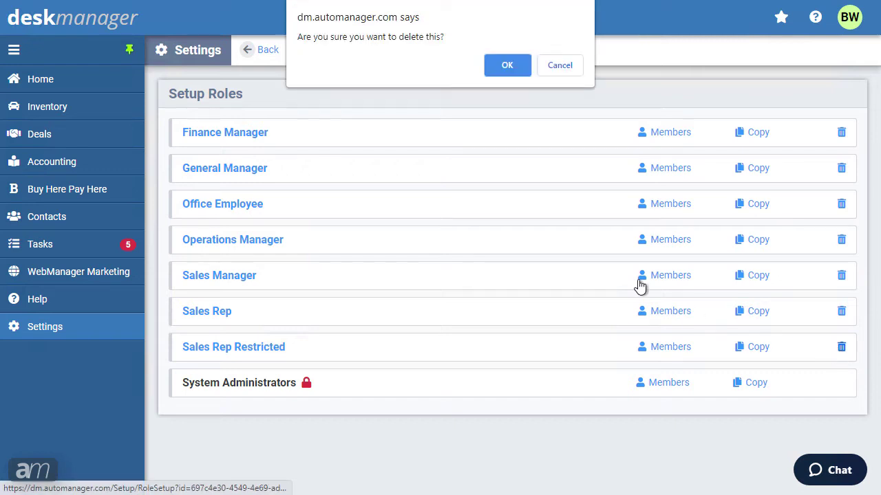
pyautogui.click(505, 67)
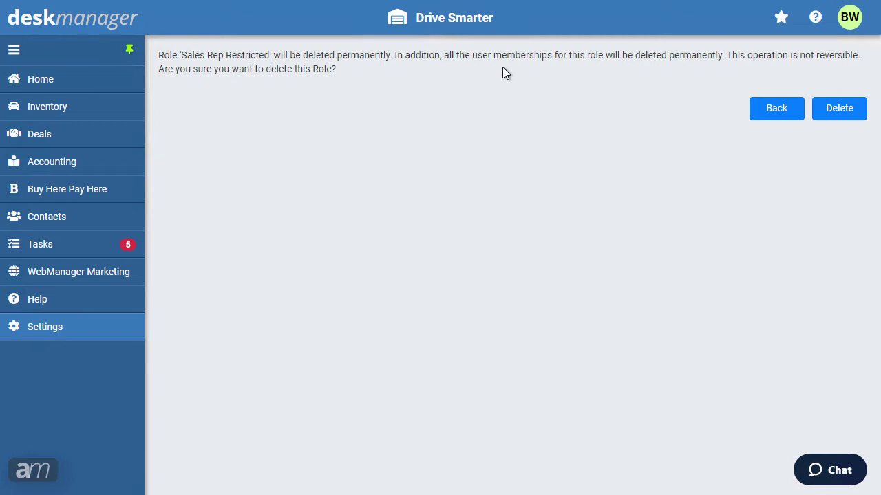
pyautogui.click(839, 113)
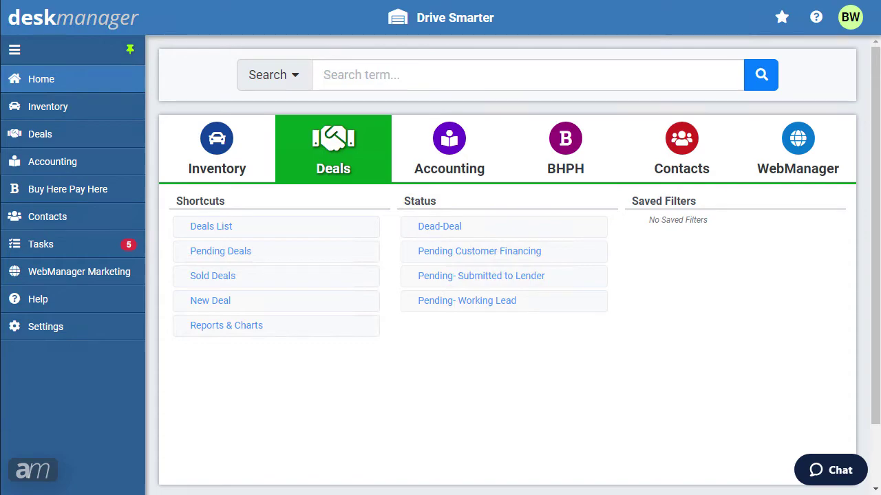
# Step: Start a new user from Settings > Users > Add New
pyautogui.click(43, 329)
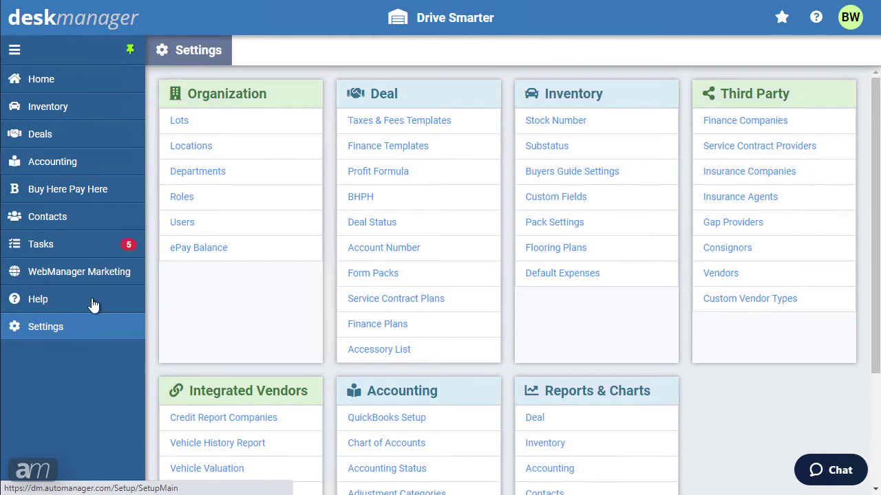
pyautogui.click(173, 226)
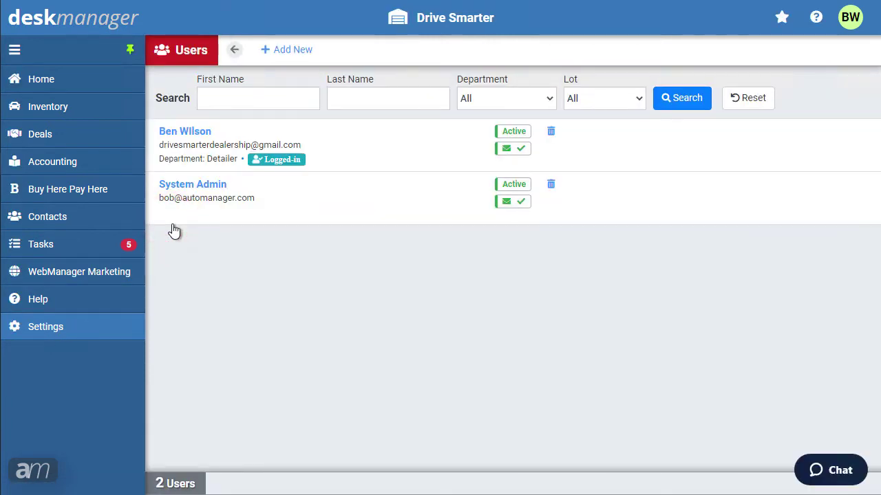
pyautogui.click(303, 50)
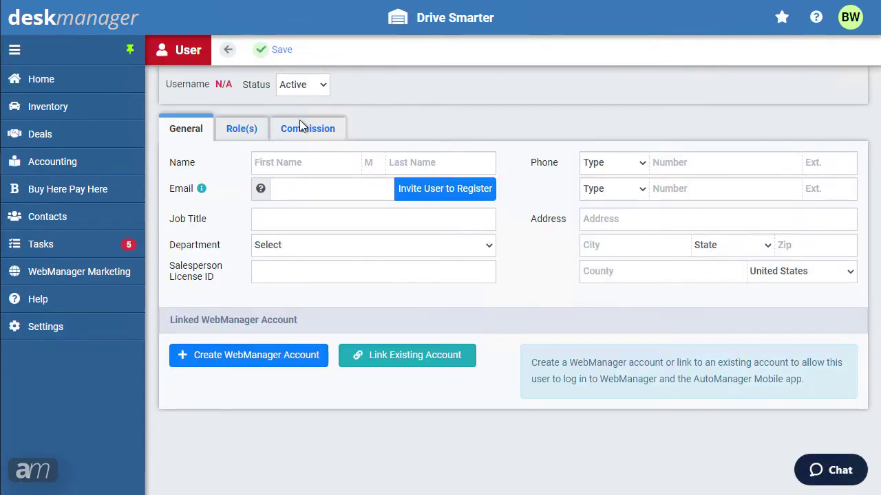
# Step: Enter the user's first name, last name and email, choose Invite User to Register, and save
pyautogui.click(283, 157)
pyautogui.press('Tab')
pyautogui.press('Tab')
pyautogui.press('Tab')
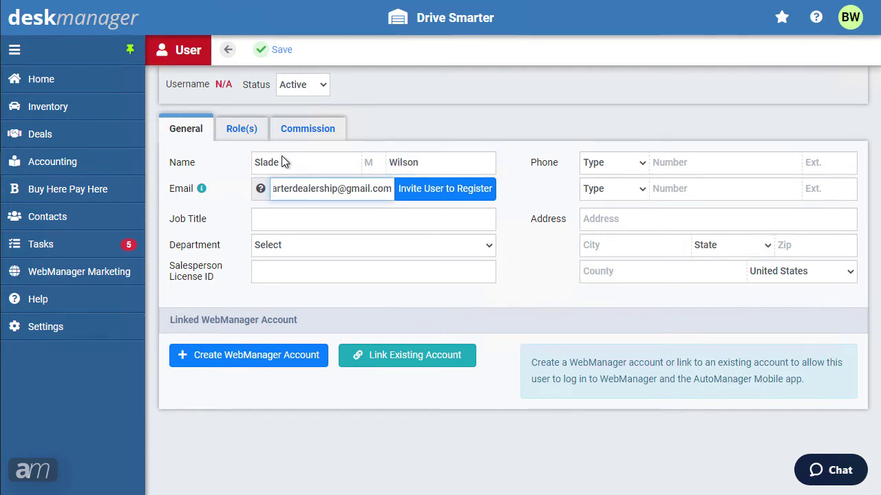
pyautogui.click(430, 188)
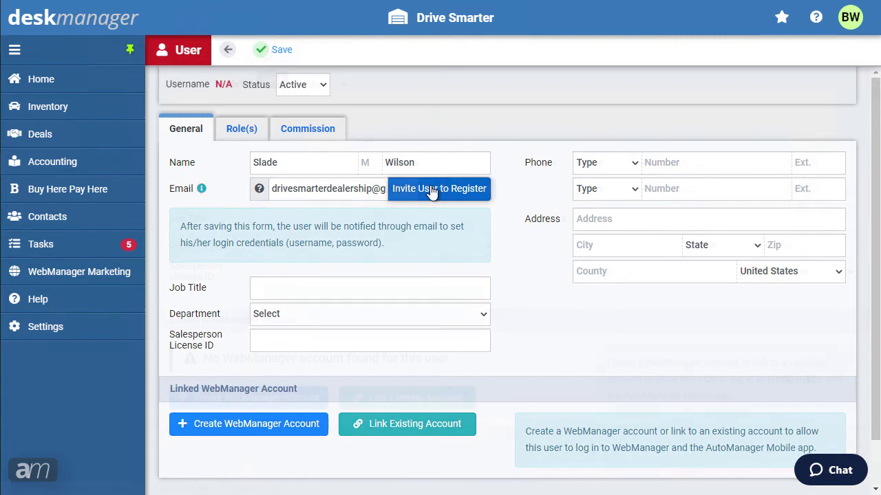
pyautogui.click(264, 50)
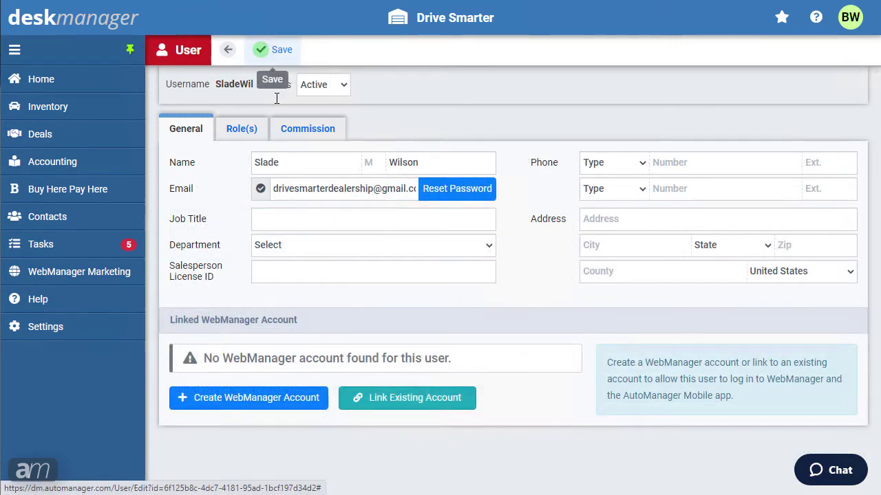
# Step: Create the user's linked WebManager account, switch its Status from Inactive to Active, and save
pyautogui.click(264, 399)
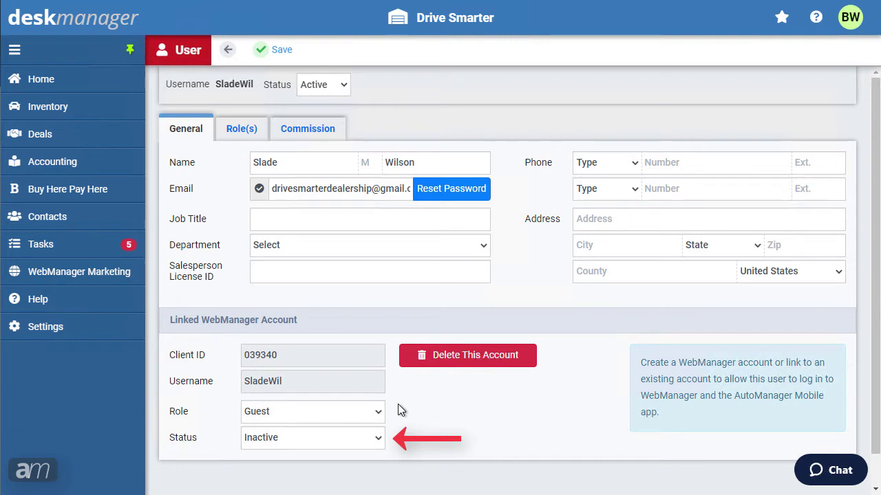
pyautogui.click(380, 437)
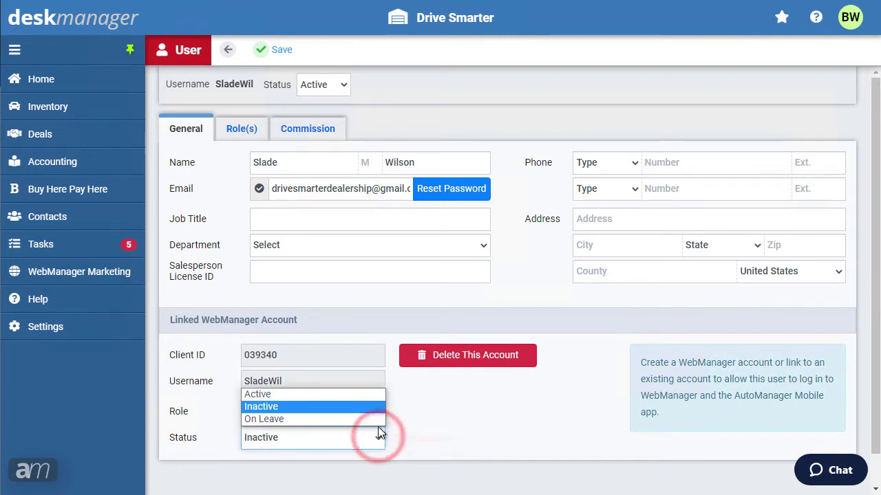
pyautogui.click(380, 395)
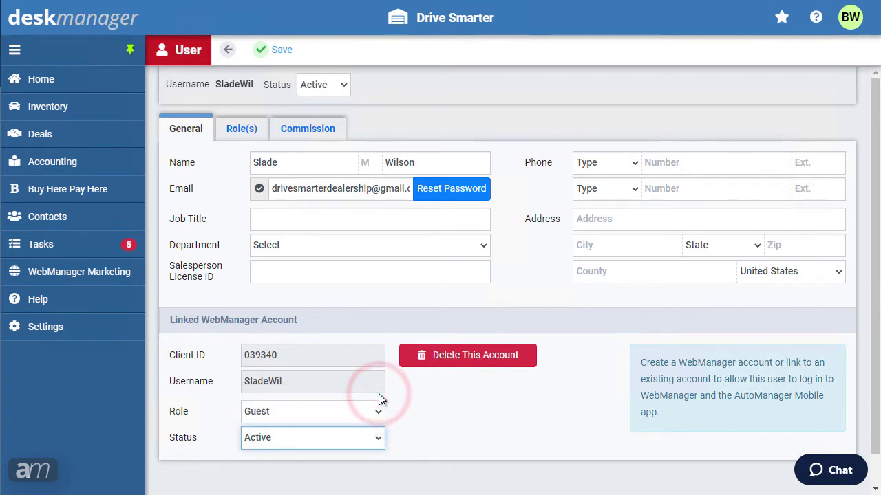
pyautogui.click(277, 51)
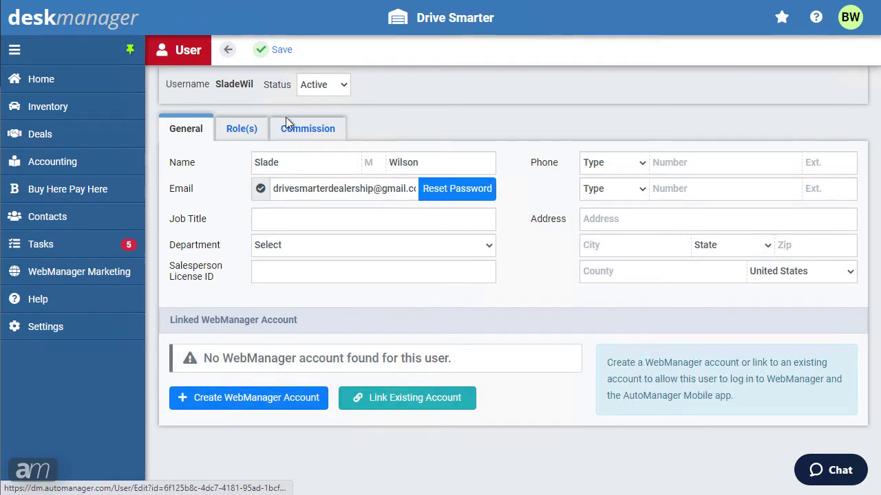
# Step: From the General tab, link the user to the listed existing WebManager username
pyautogui.click(438, 397)
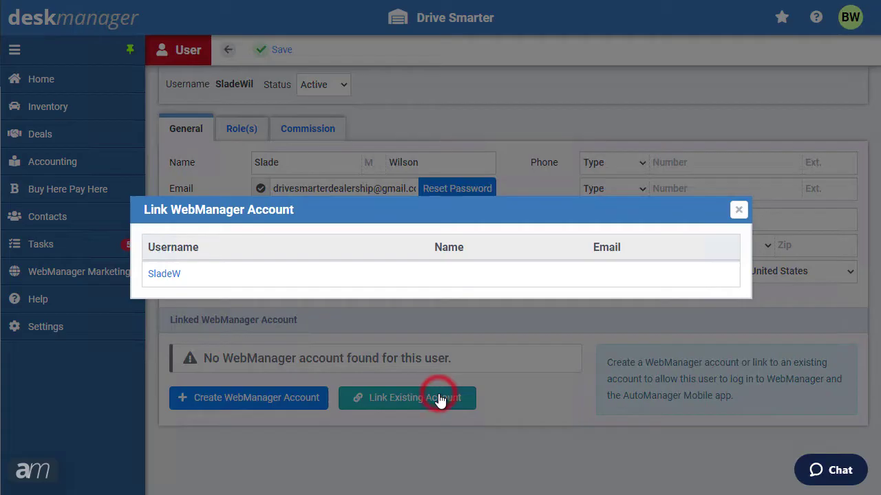
pyautogui.click(157, 275)
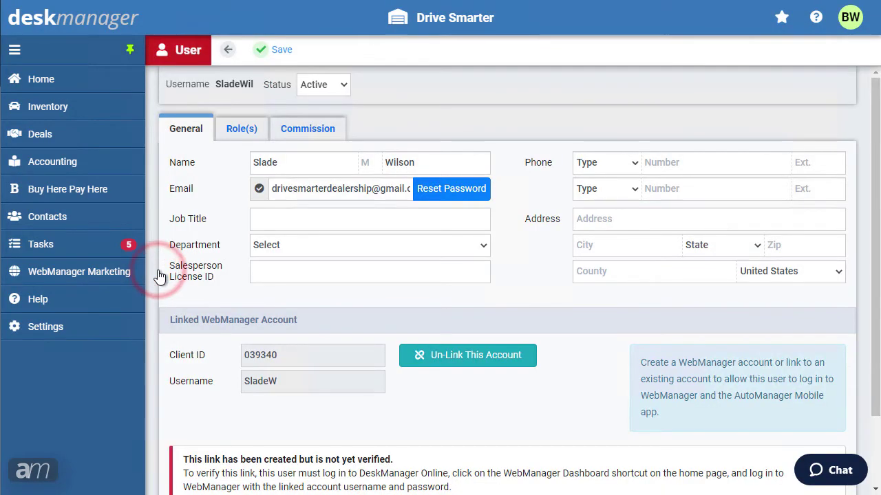
pyautogui.scroll(-2, 157, 276)
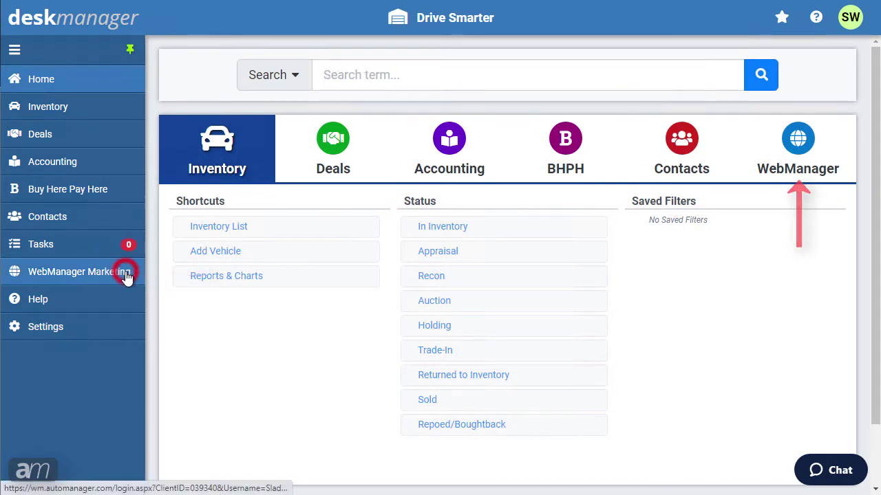
# Step: Log in to WebManager Marketing with the linked account's password to verify the link
pyautogui.click(126, 275)
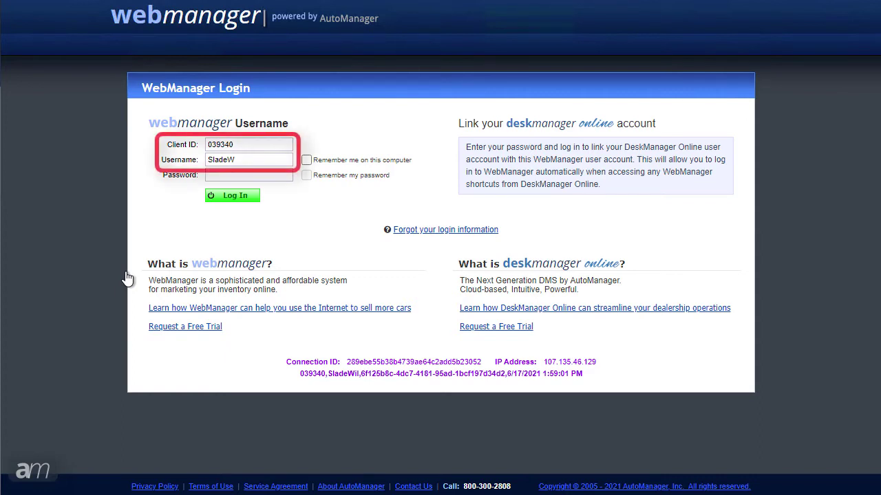
pyautogui.click(217, 174)
pyautogui.write('********')
pyautogui.click(220, 197)
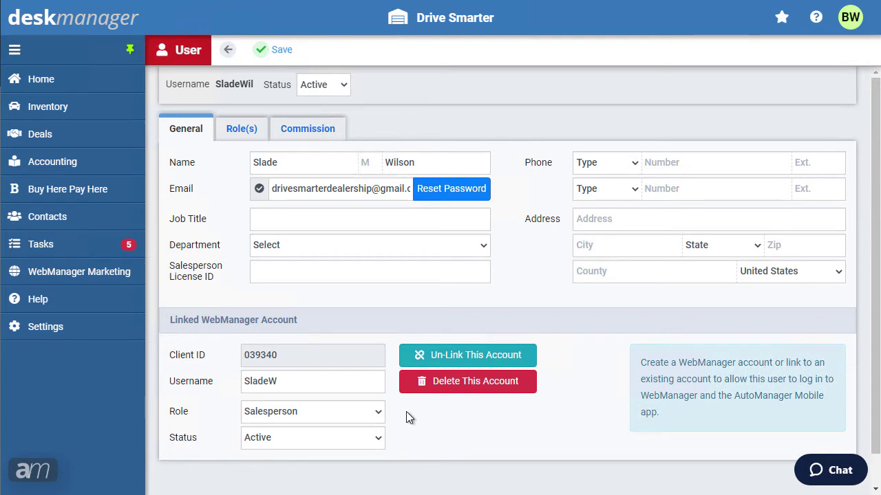
# Step: Tick Sales Rep on the user's Role(s) tab and save the user record
pyautogui.click(250, 132)
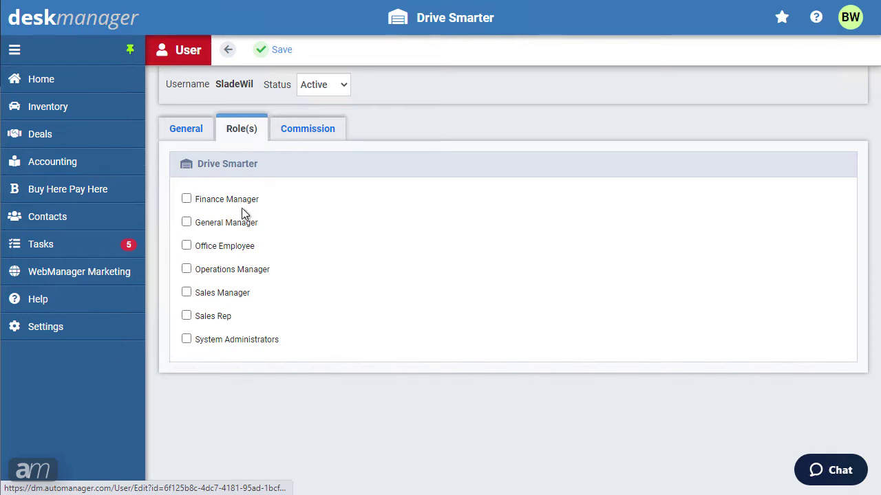
pyautogui.click(187, 317)
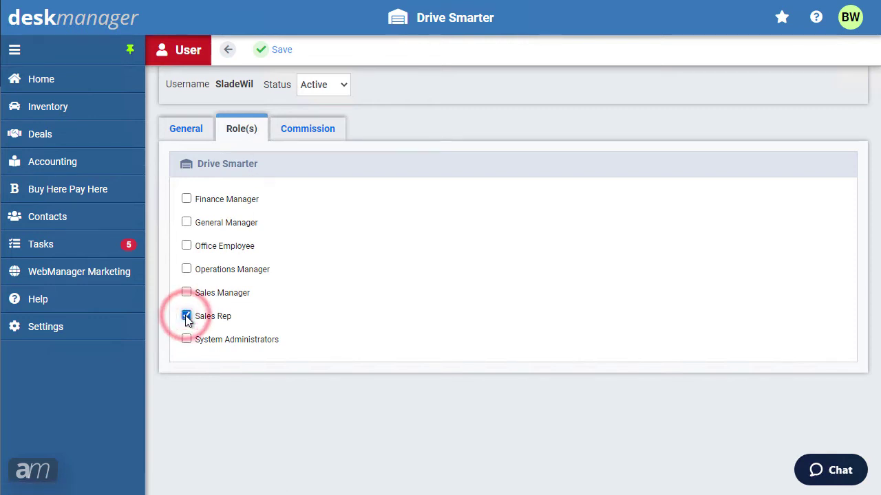
pyautogui.click(284, 58)
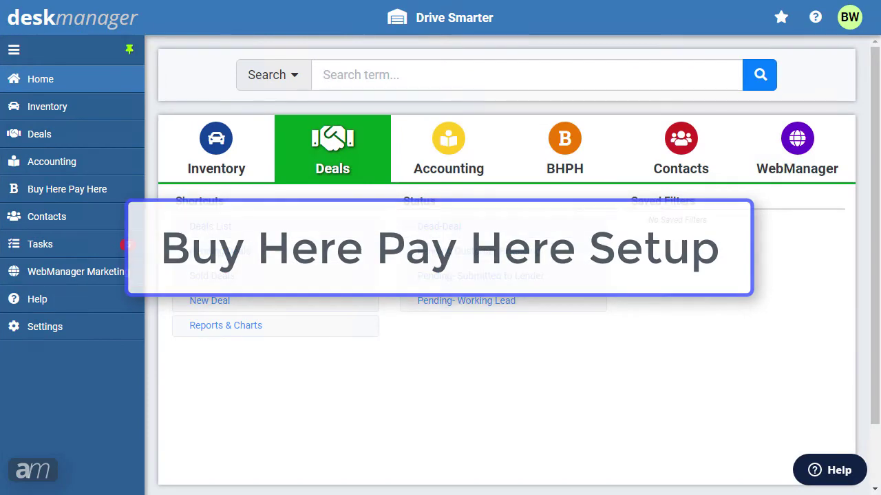
pyautogui.click(45, 329)
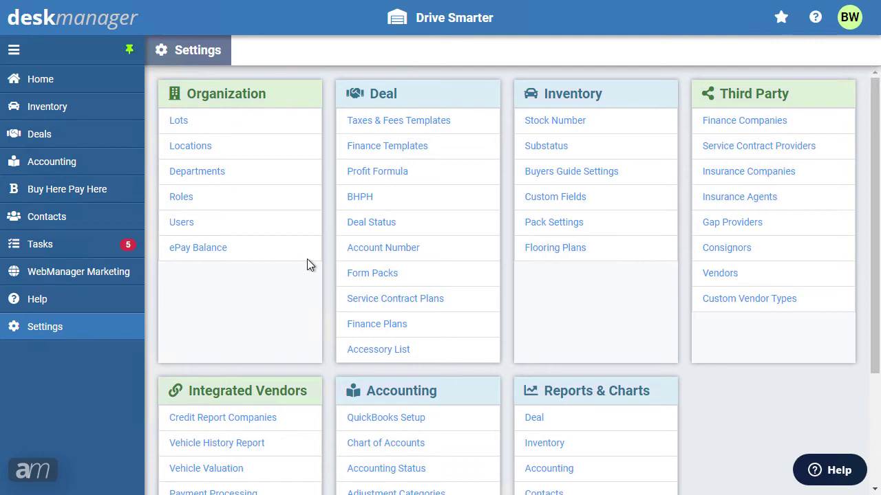
pyautogui.click(367, 195)
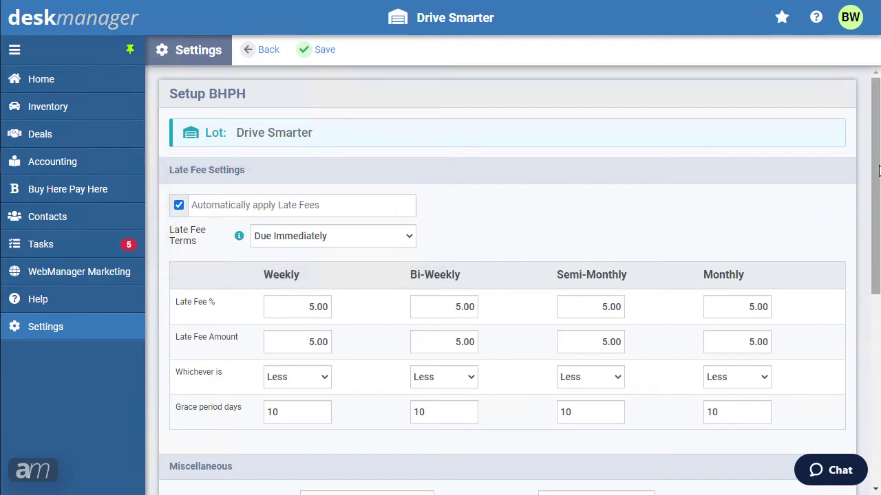
pyautogui.scroll(-4, 548, 214)
pyautogui.scroll(-1, 513, 280)
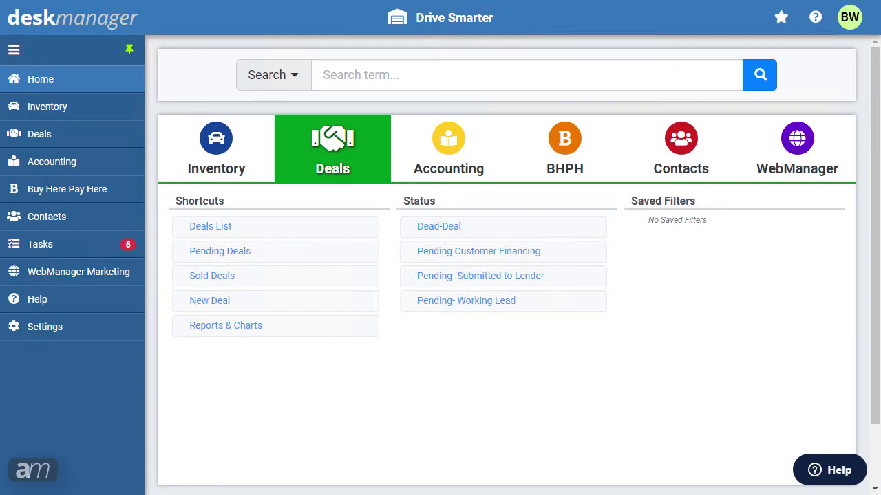
# Step: Keep Use Partial VIN at Don't use VIN in Stock Number setup and save
pyautogui.click(58, 327)
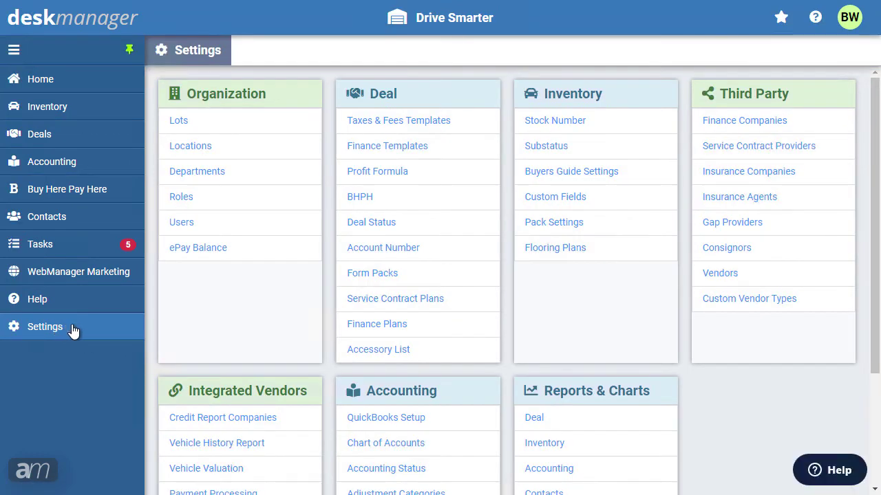
pyautogui.click(536, 122)
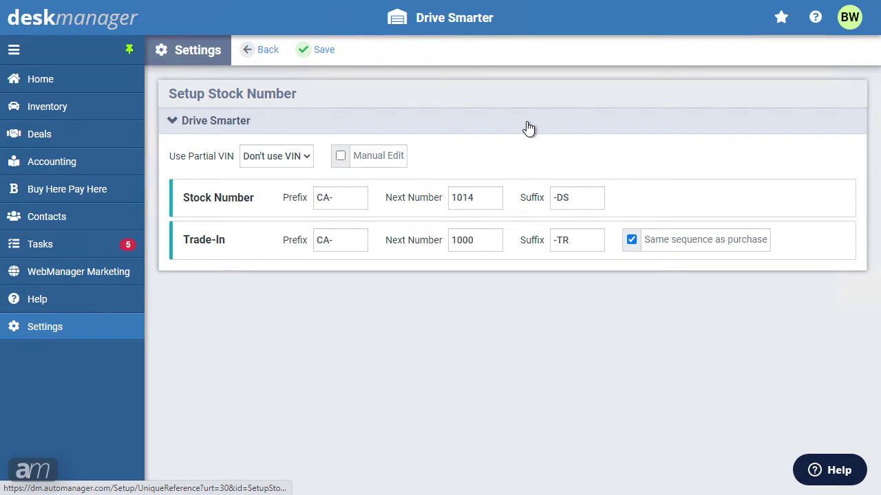
pyautogui.click(305, 153)
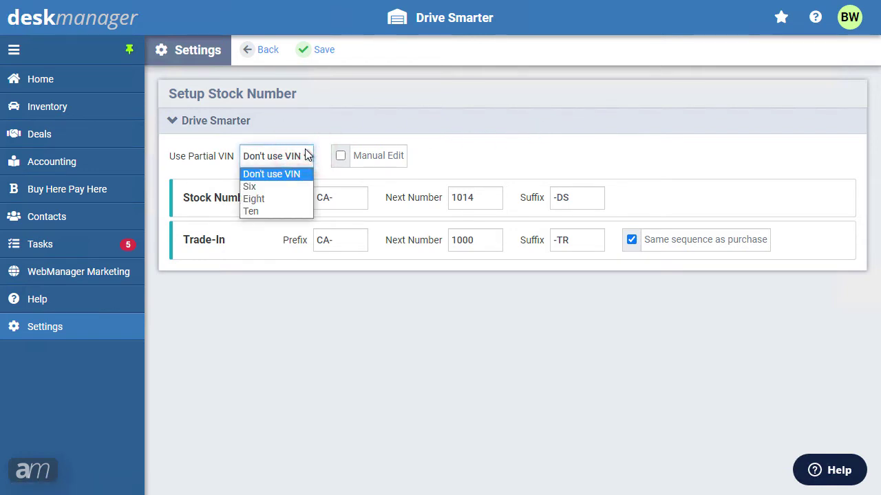
pyautogui.click(307, 155)
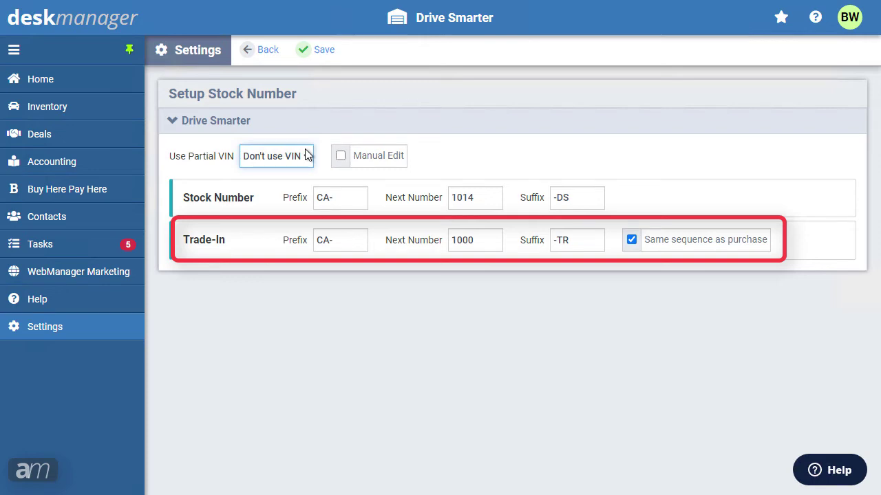
pyautogui.click(325, 53)
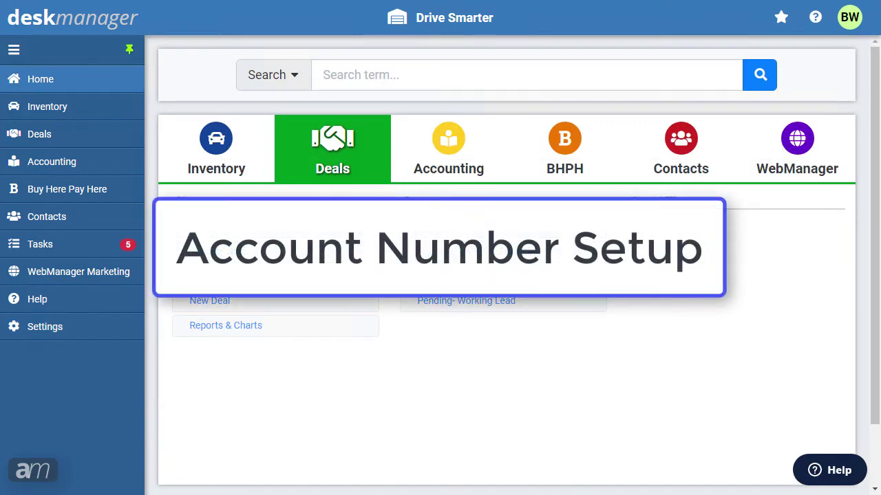
# Step: Tick Manual Edit in the Deal Account Number setup, continuing from 1006, and save
pyautogui.click(59, 331)
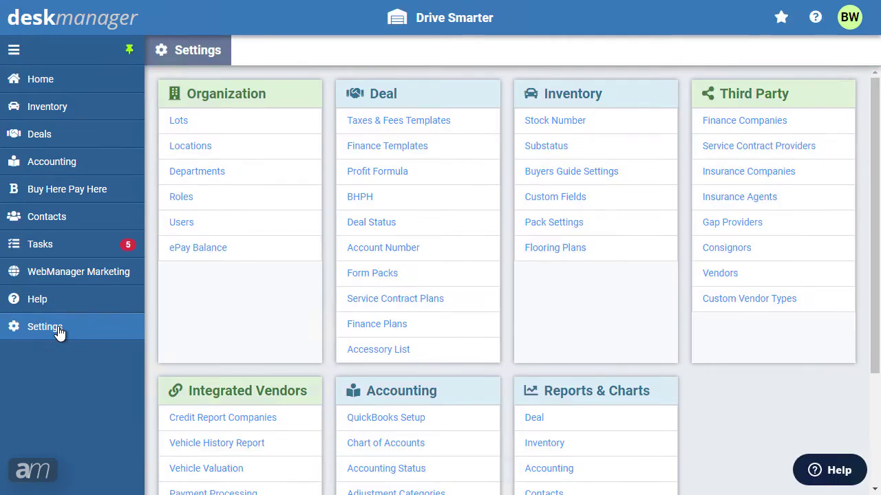
pyautogui.click(368, 252)
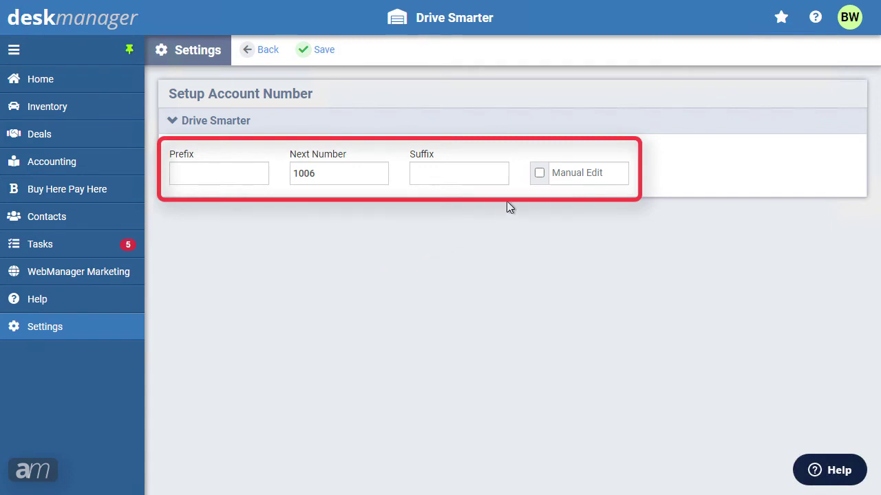
pyautogui.click(542, 172)
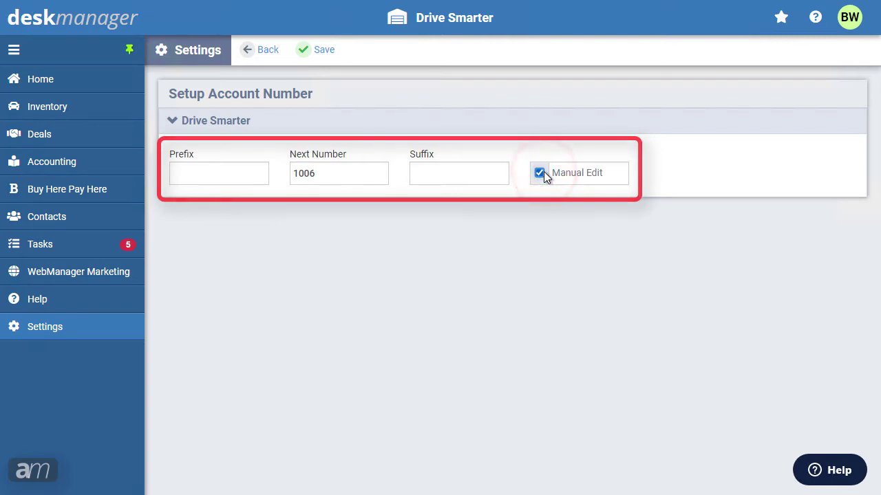
pyautogui.click(321, 53)
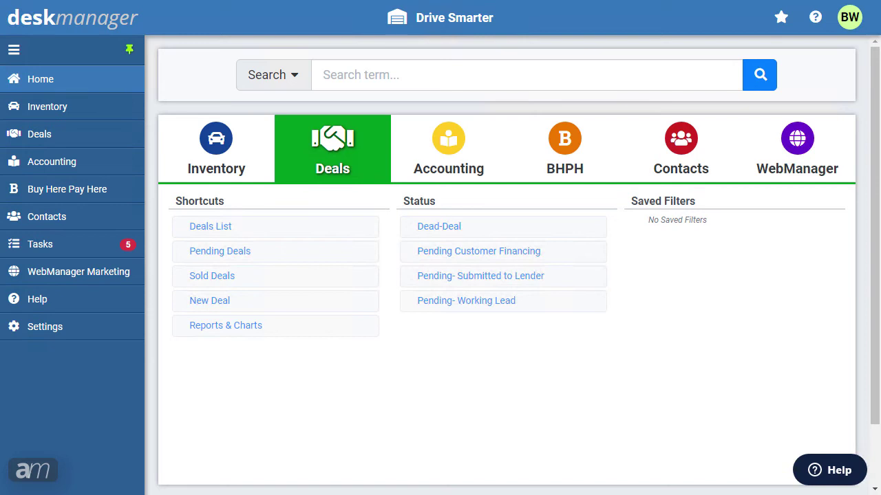
# Step: Add taxes and fees template 'Trade-In Deals', effective 05/01/2021, marked Use as Default
pyautogui.click(69, 328)
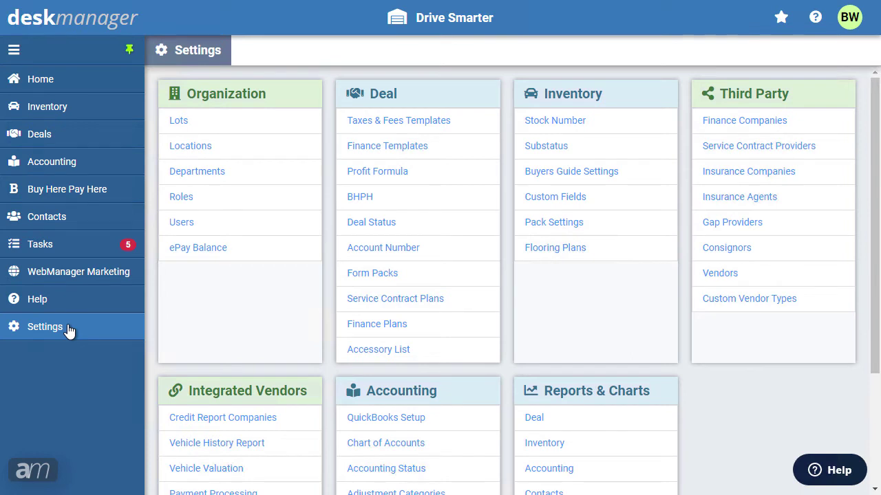
pyautogui.click(399, 124)
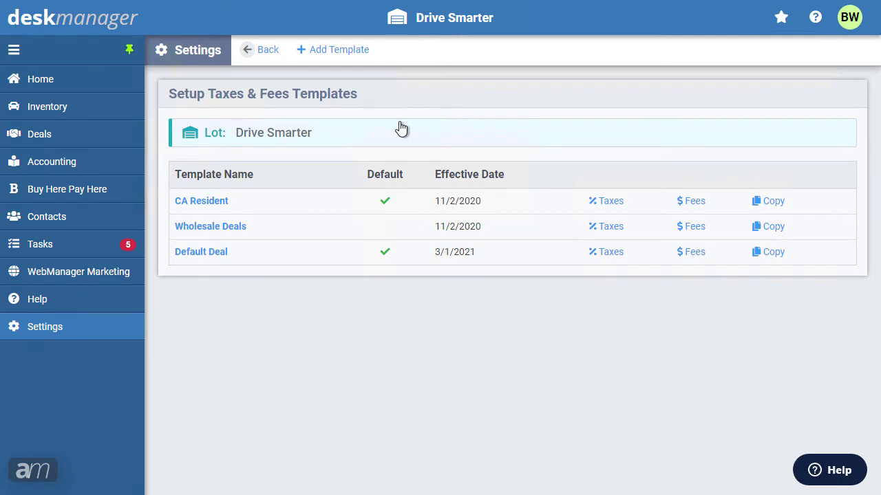
pyautogui.click(324, 54)
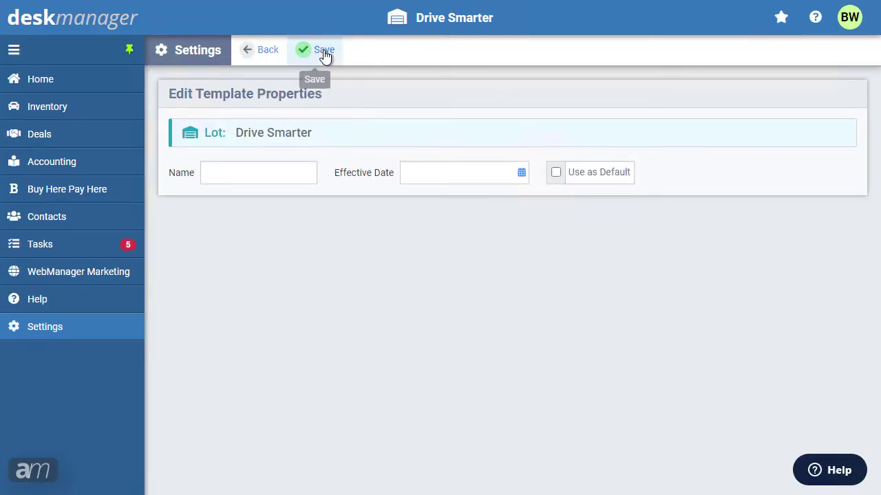
pyautogui.click(248, 175)
pyautogui.write('Trade-In Deals')
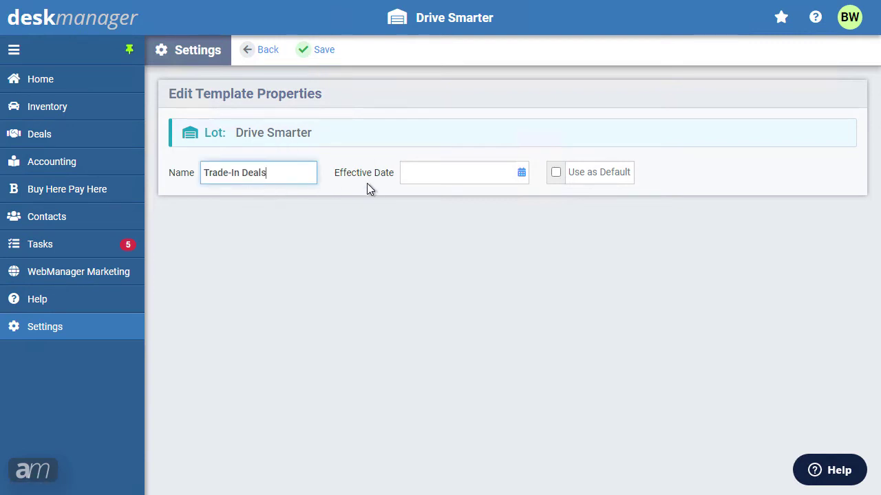
pyautogui.click(524, 175)
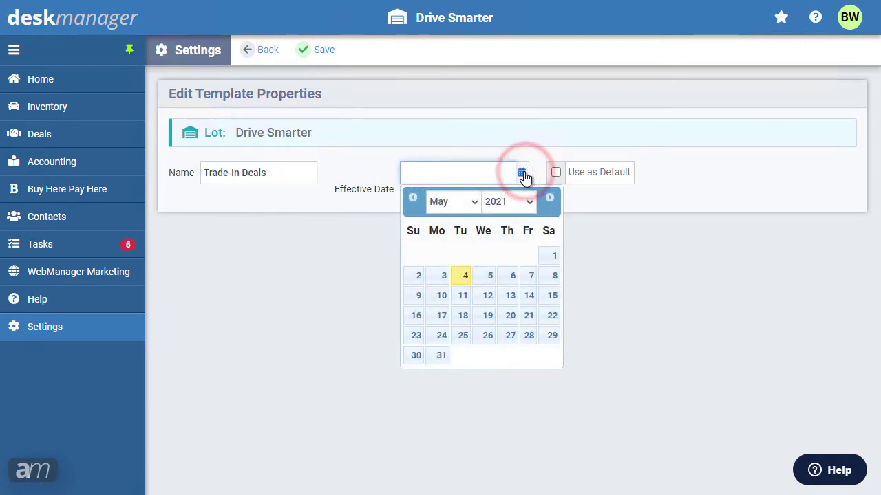
pyautogui.click(543, 256)
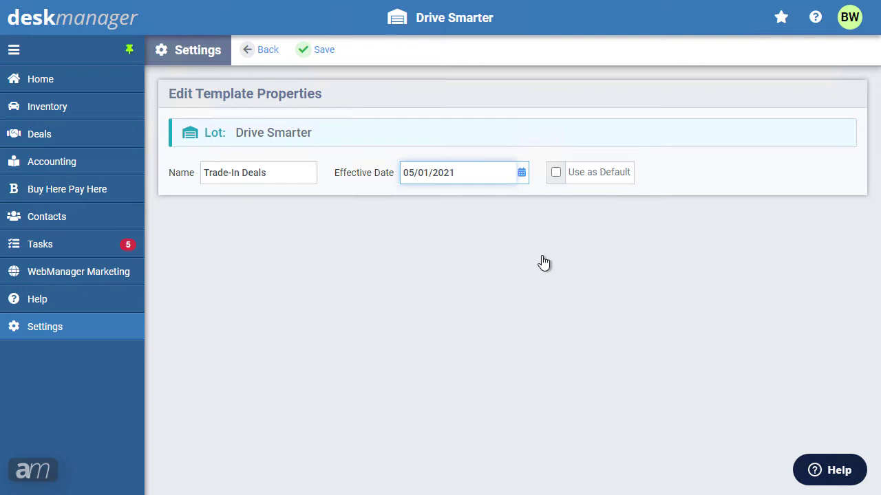
pyautogui.click(555, 173)
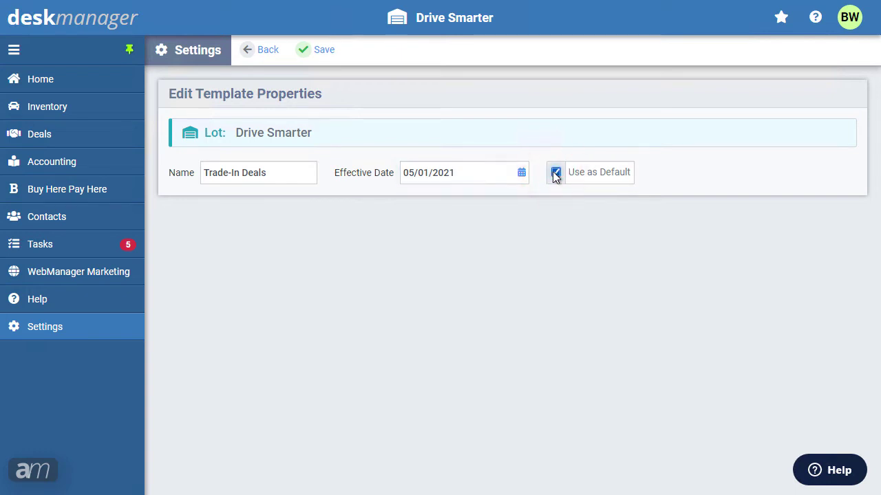
pyautogui.click(313, 58)
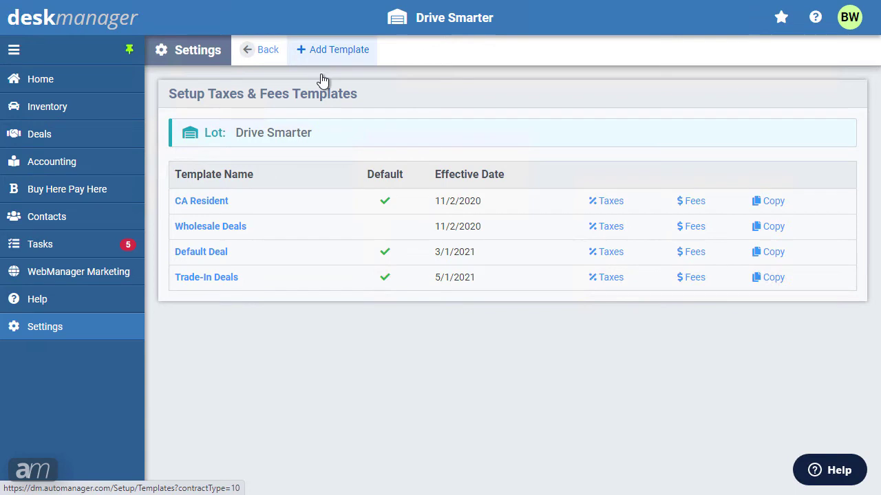
# Step: Save the Trade-In Deals Taxes settings with rates loaded from the system tax table
pyautogui.click(601, 277)
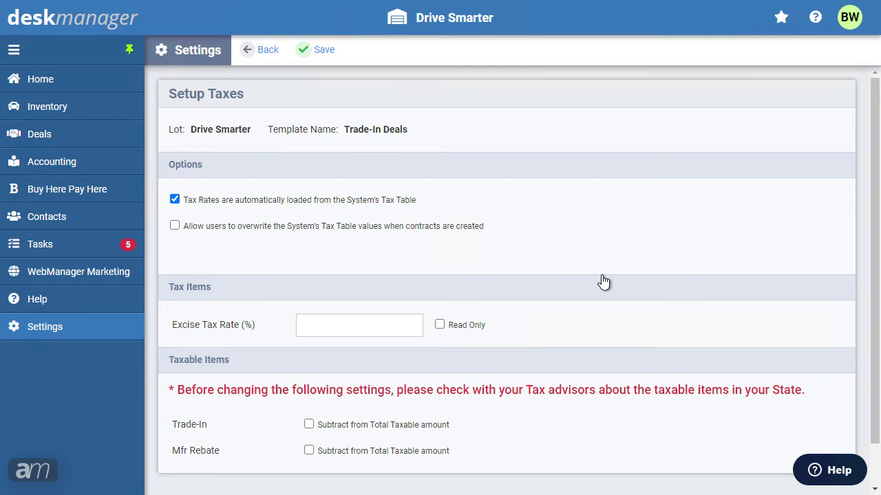
pyautogui.click(315, 51)
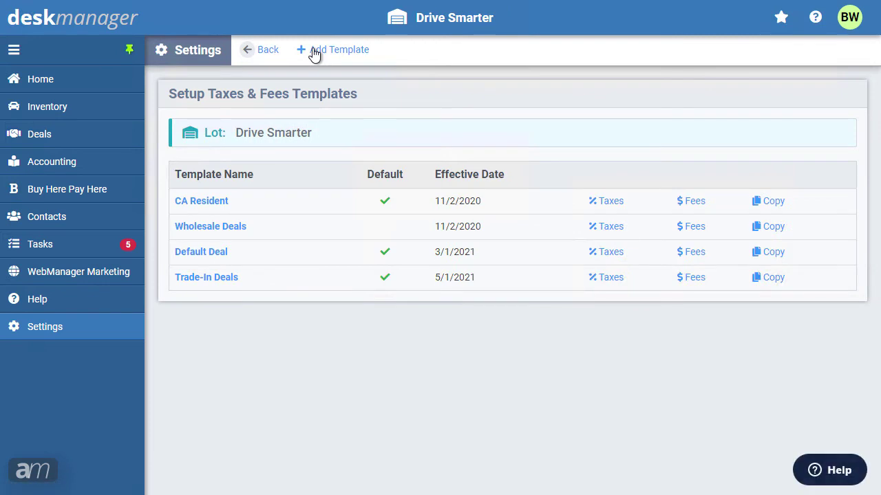
# Step: Save the Setup Fees page of the Trade-In Deals template
pyautogui.click(697, 279)
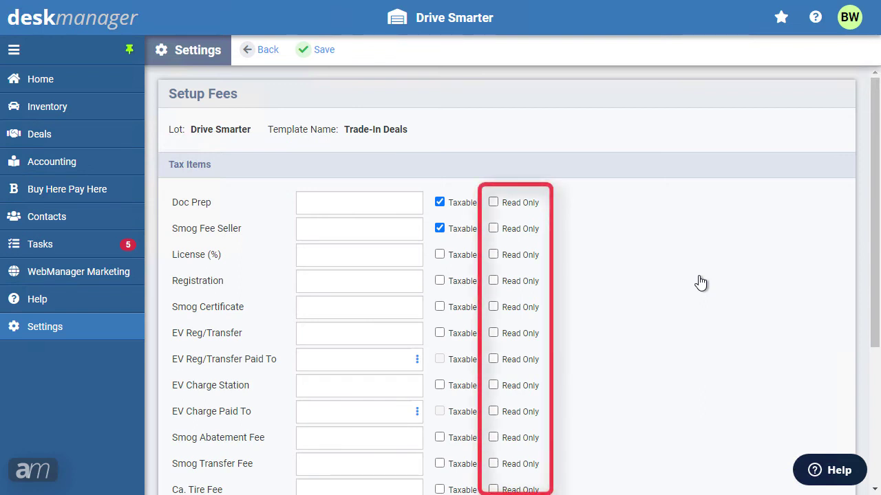
pyautogui.click(333, 52)
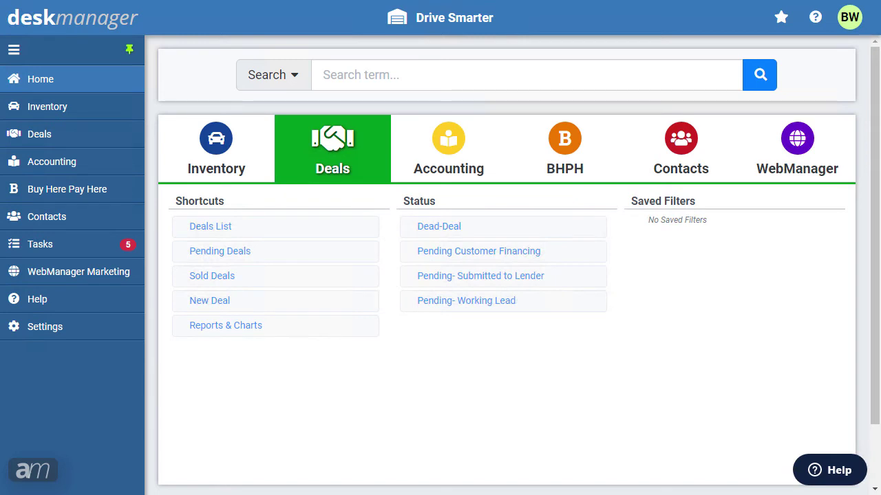
# Step: In Finance Templates, add 'Trade-In Deal' with Use as Default ticked and save it
pyautogui.click(60, 336)
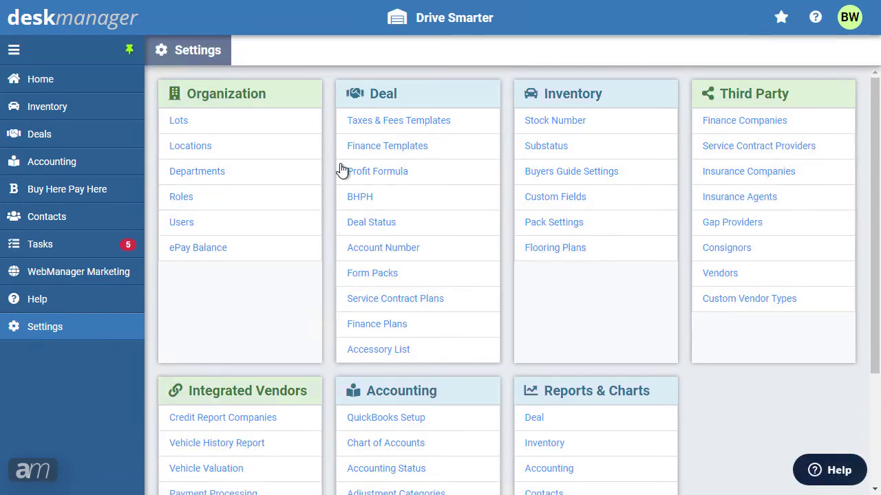
pyautogui.click(366, 145)
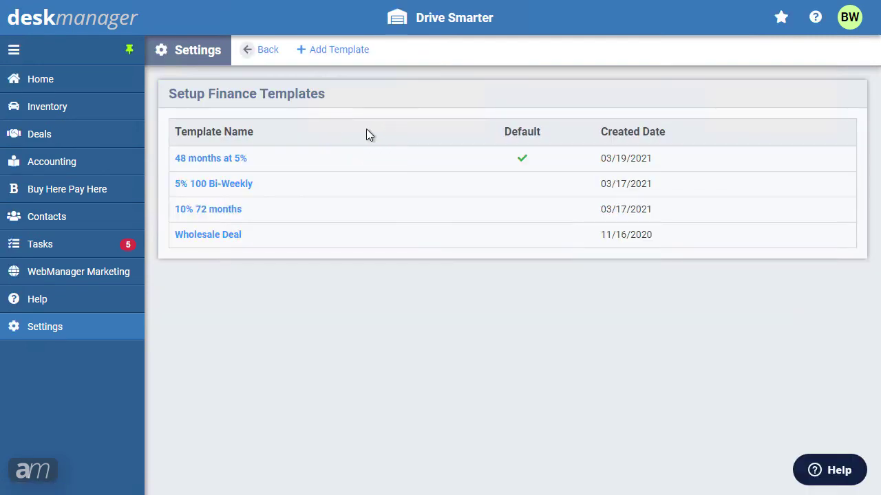
pyautogui.click(337, 52)
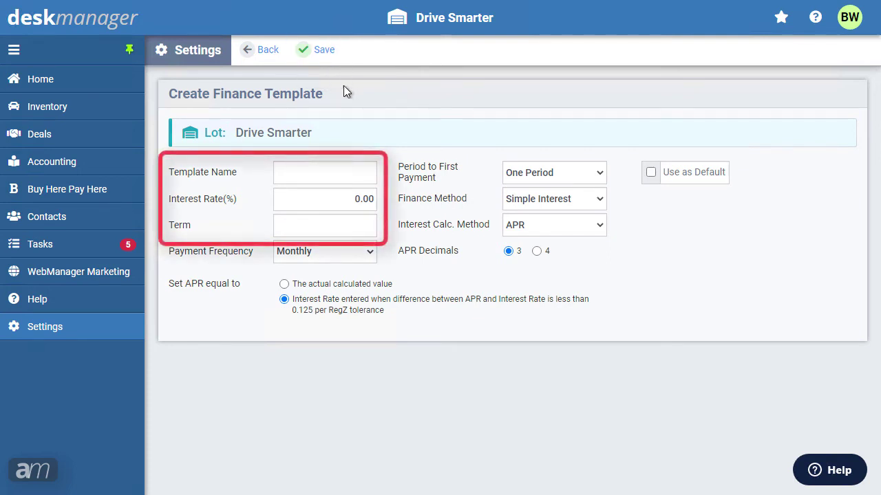
pyautogui.click(325, 171)
pyautogui.write('Trade-In Deal')
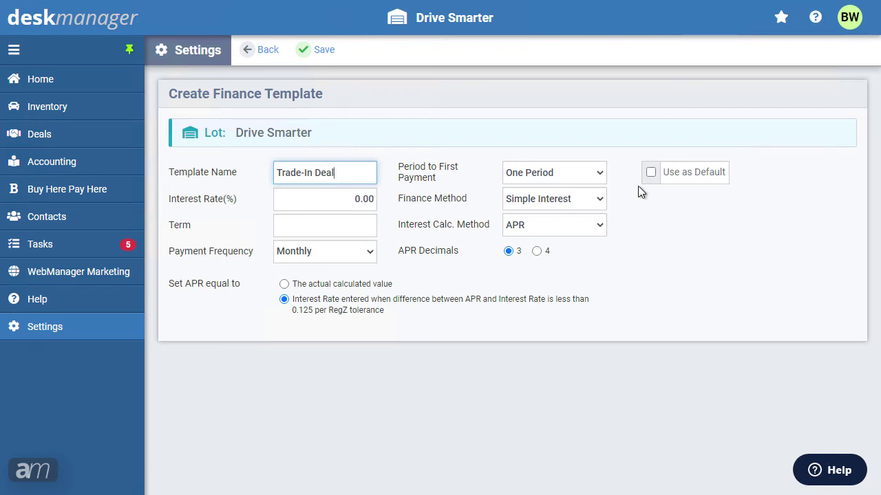
pyautogui.click(650, 172)
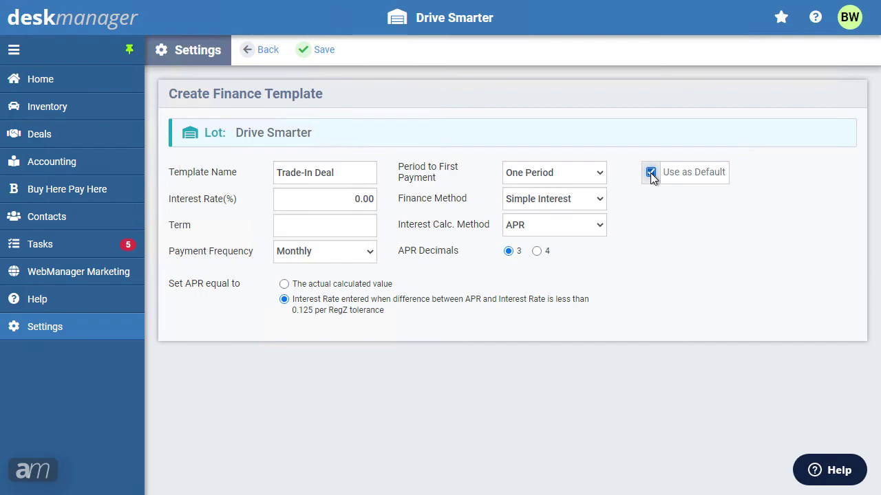
pyautogui.click(318, 55)
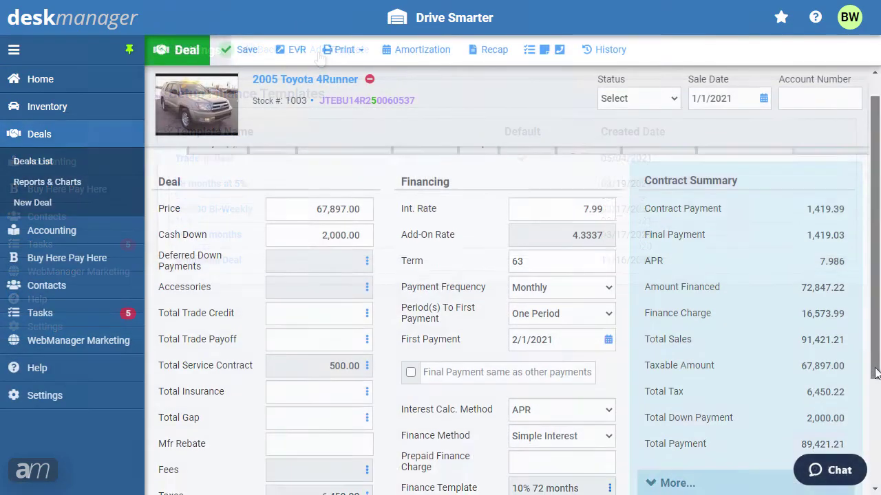
pyautogui.scroll(-2, 874, 421)
pyautogui.scroll(-1, 874, 421)
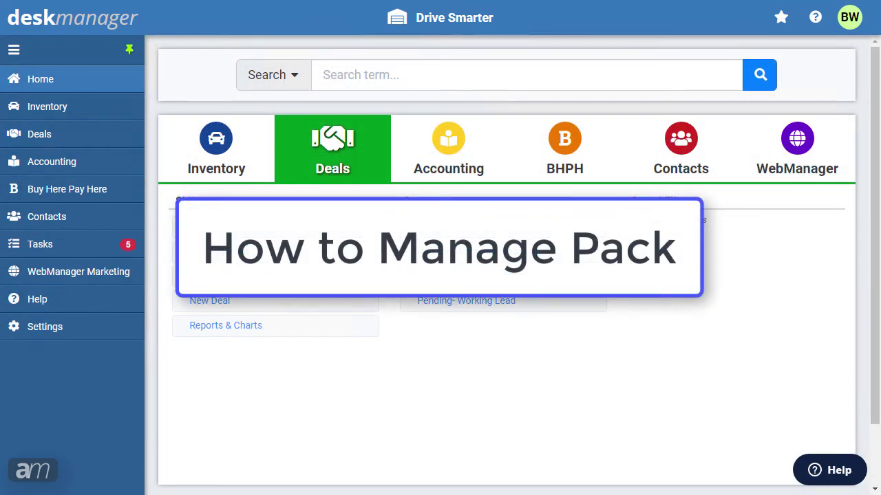
# Step: Save the Pack Settings with both amounts blank, then view the Scion's purchase information
pyautogui.click(108, 329)
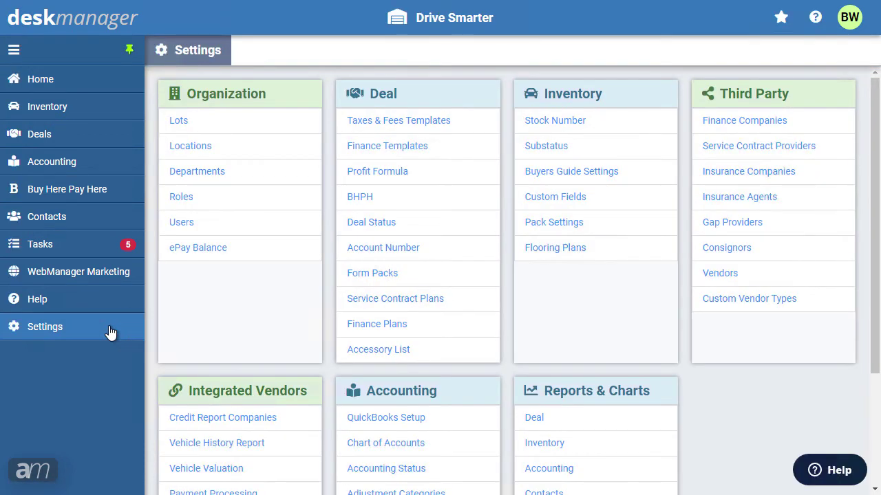
pyautogui.click(570, 223)
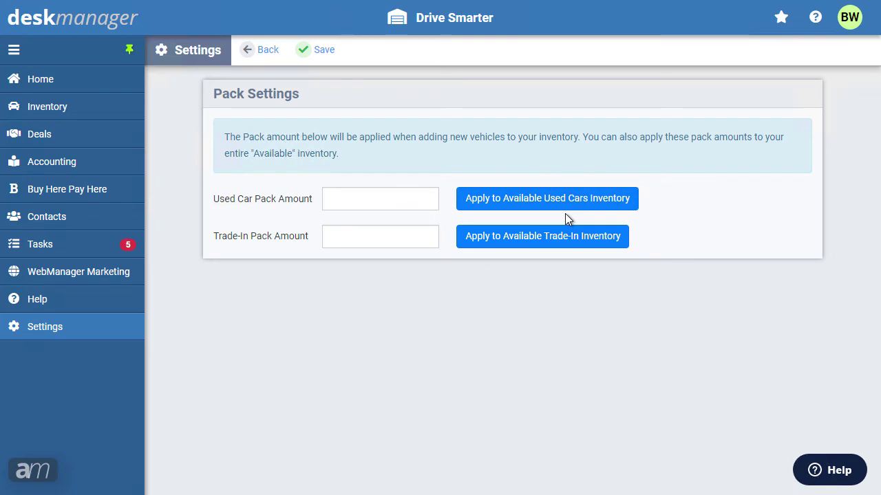
pyautogui.click(306, 49)
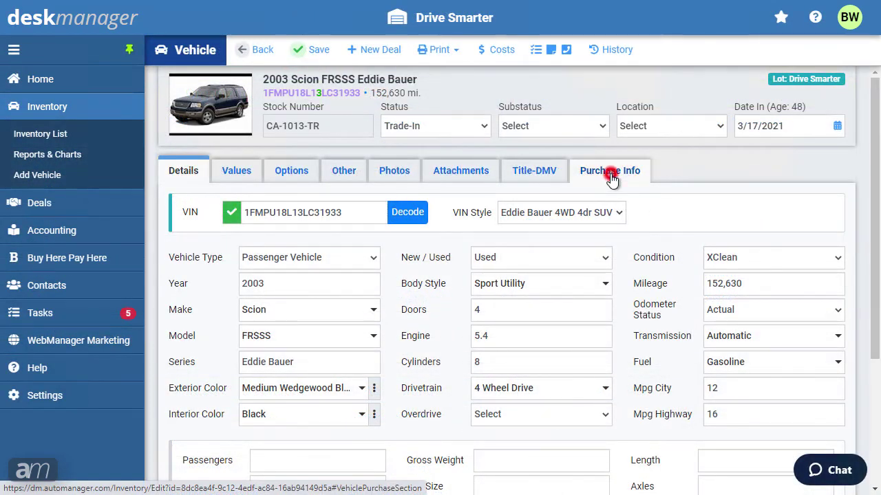
pyautogui.click(610, 173)
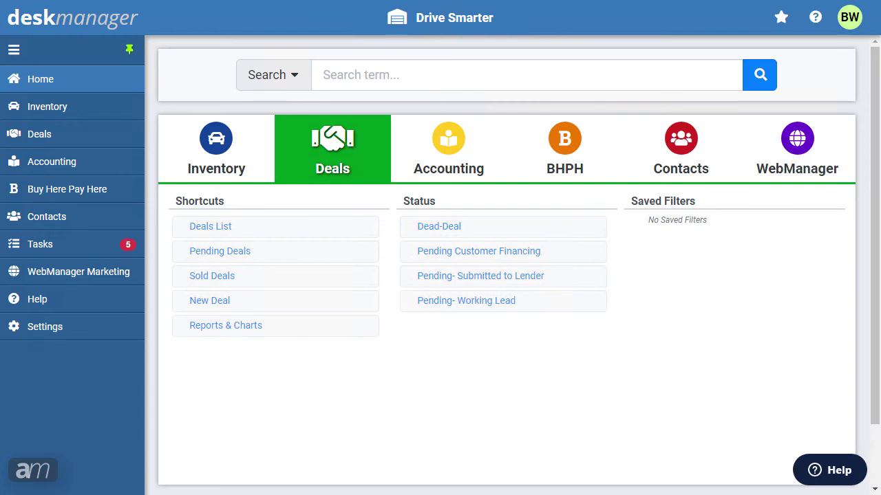
# Step: Save the Drive Smarter lot's profit formula, covering each item's Front, Back and Gross inclusion
pyautogui.click(74, 331)
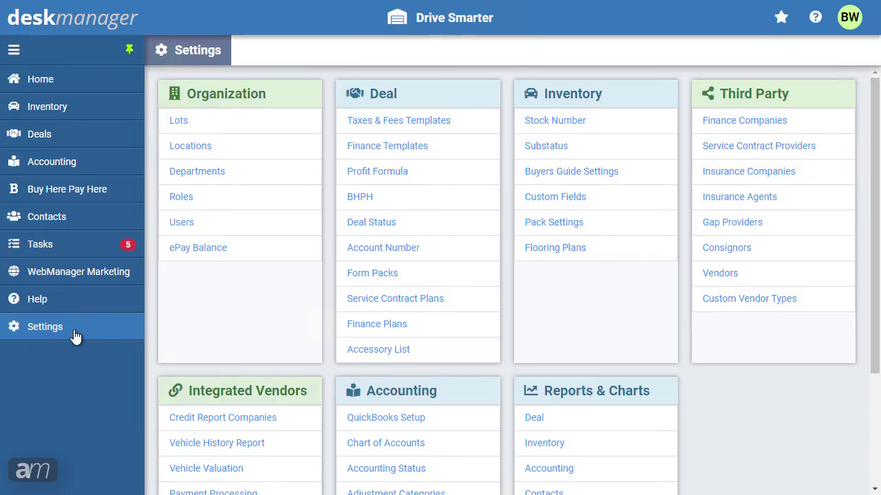
pyautogui.click(379, 177)
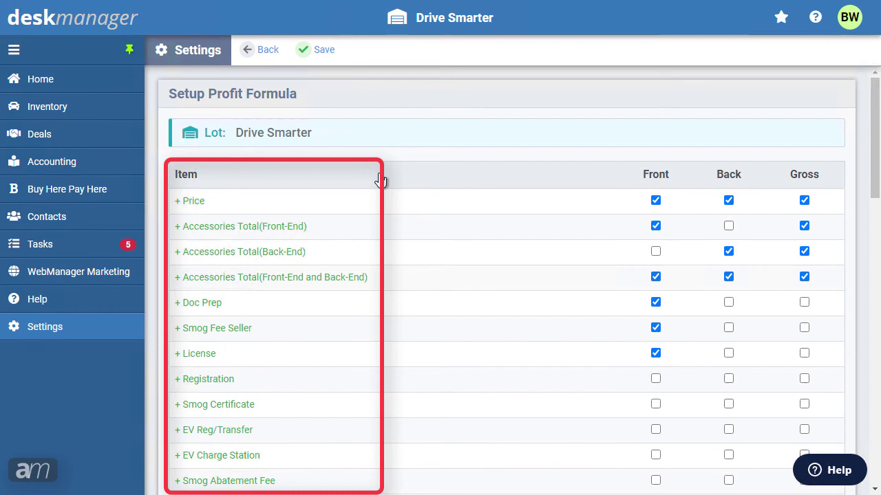
pyautogui.moveTo(872, 110); pyautogui.dragTo(869, 366)
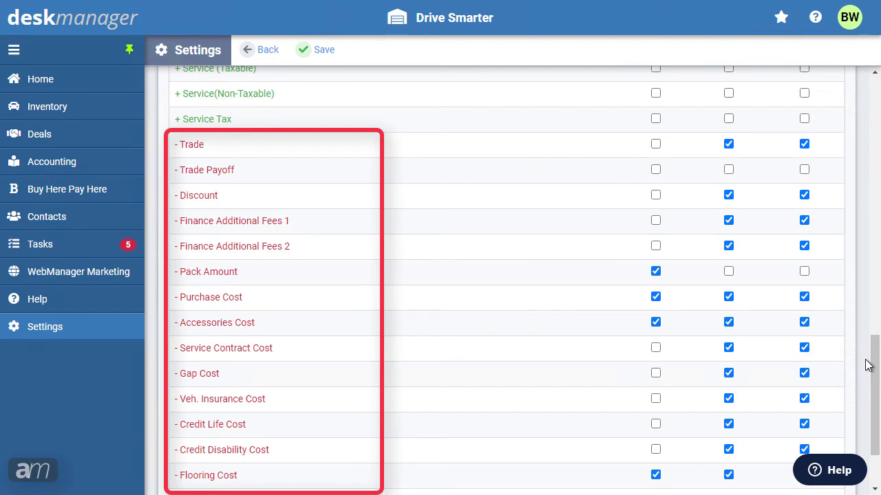
pyautogui.click(309, 52)
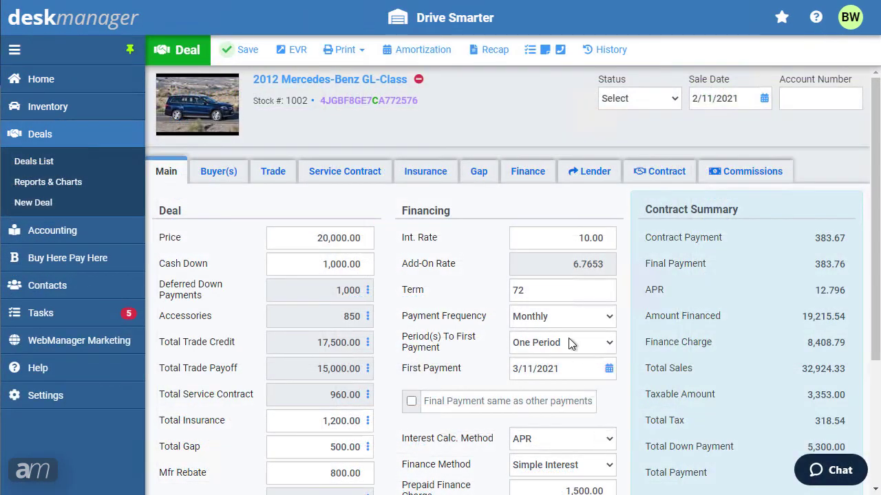
# Step: Check the deal's profit recap, then return to the Setup Roles list in Settings
pyautogui.click(500, 58)
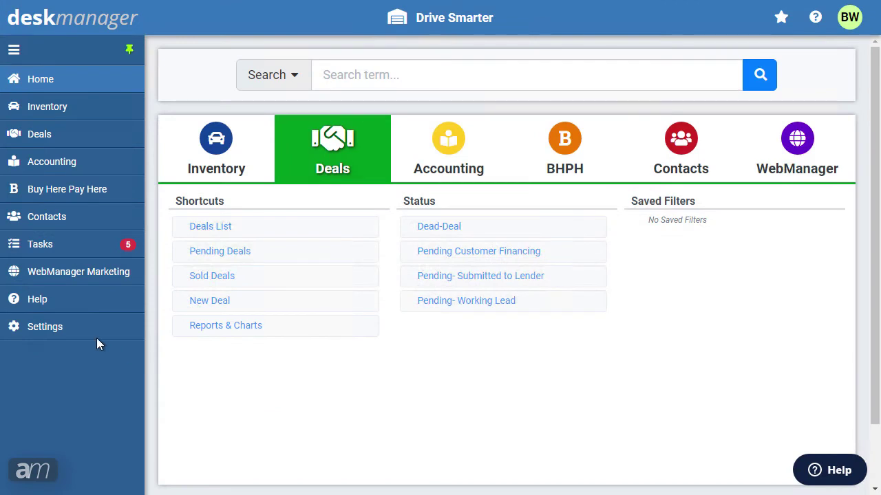
pyautogui.click(75, 333)
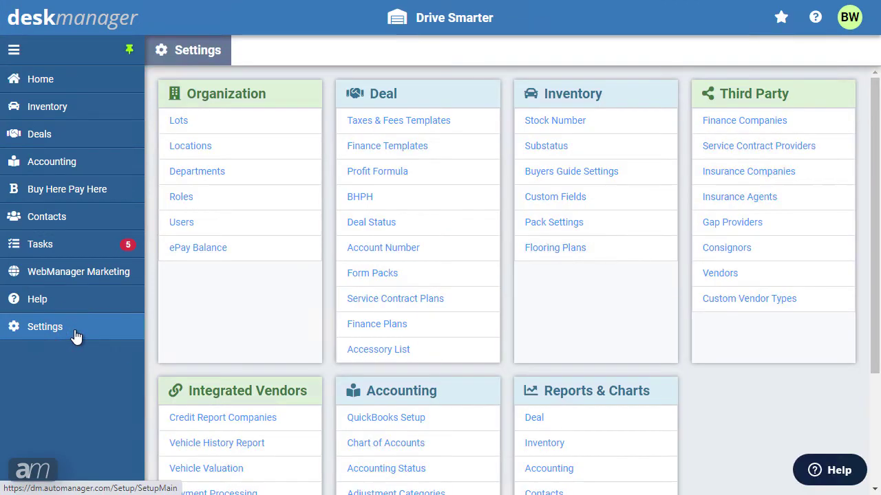
pyautogui.click(189, 203)
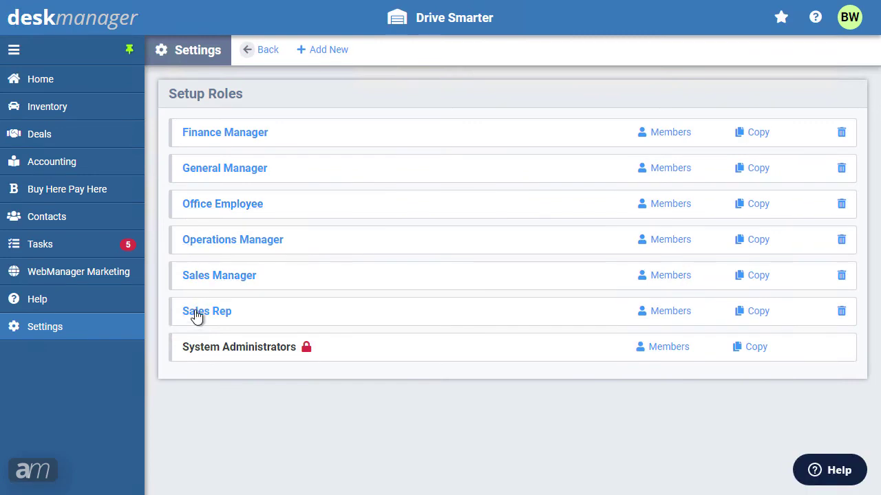
pyautogui.click(196, 314)
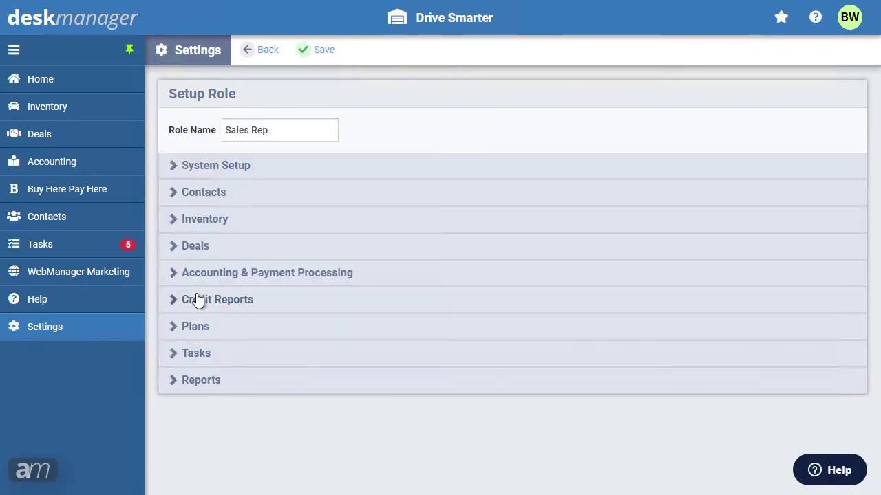
pyautogui.click(197, 221)
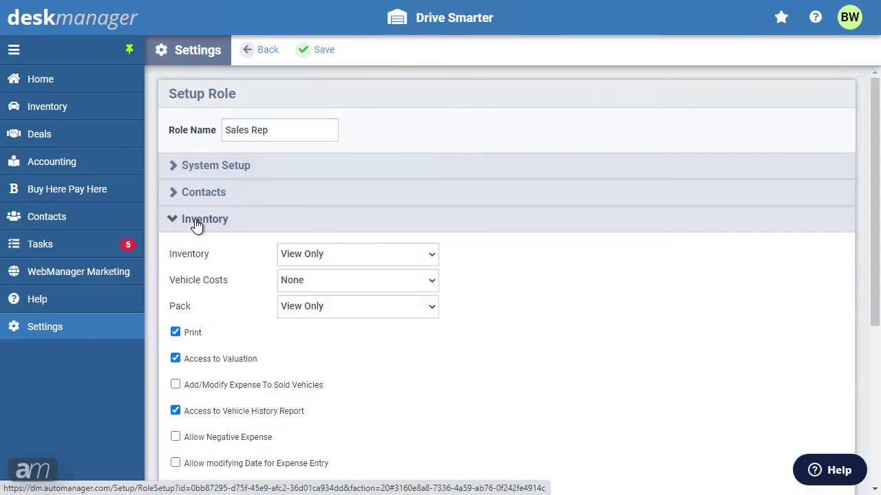
pyautogui.click(344, 307)
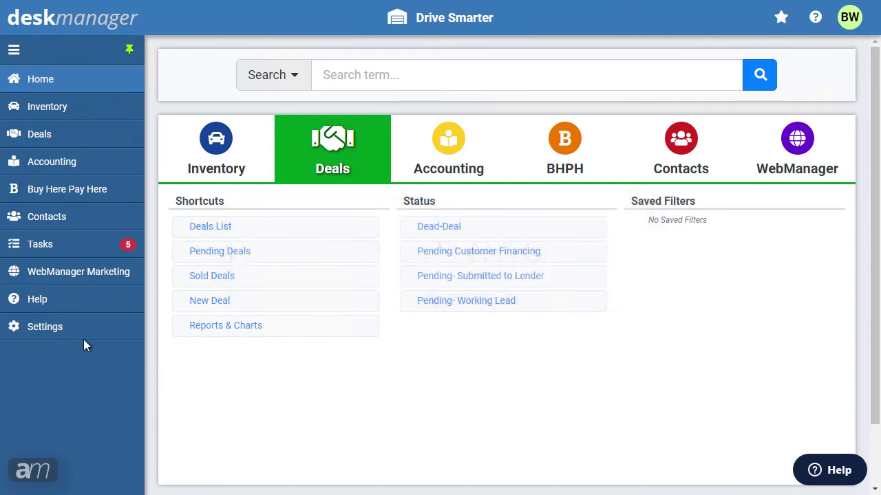
pyautogui.click(74, 331)
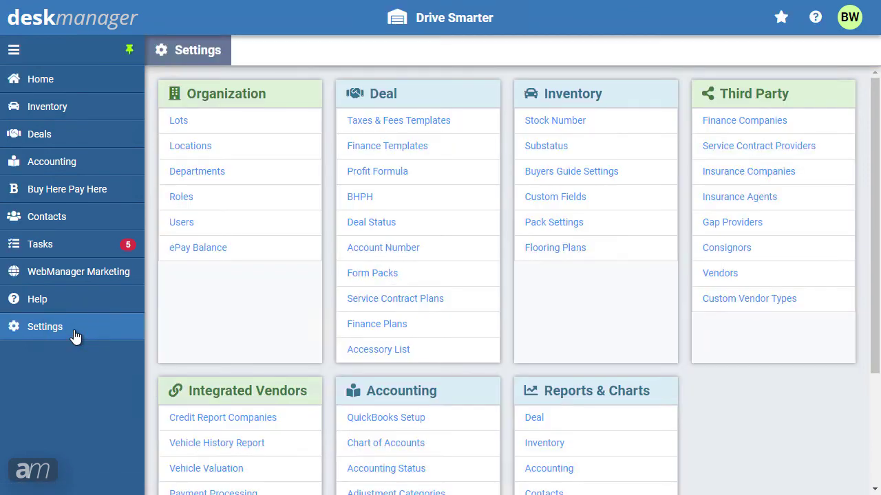
# Step: Create and save a vendor named 'Tires for Sale', checking its Identification Data
pyautogui.click(720, 276)
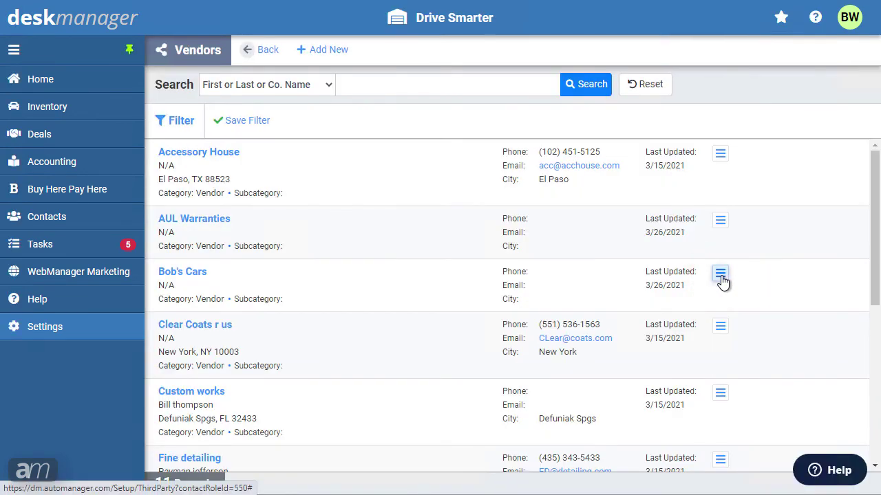
pyautogui.click(324, 51)
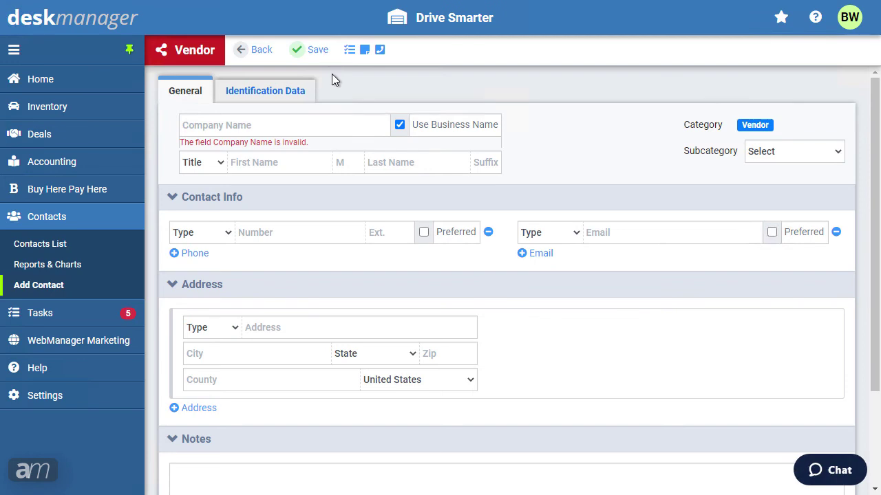
pyautogui.click(295, 124)
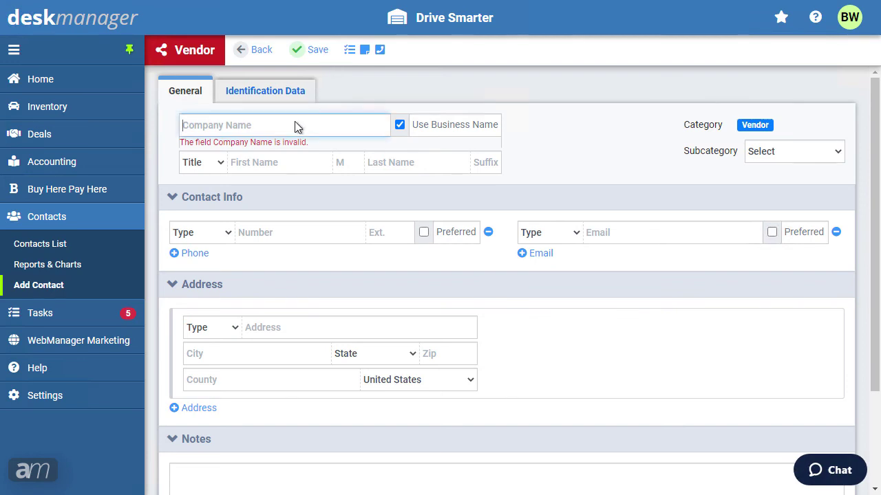
pyautogui.write('Tires for Sale')
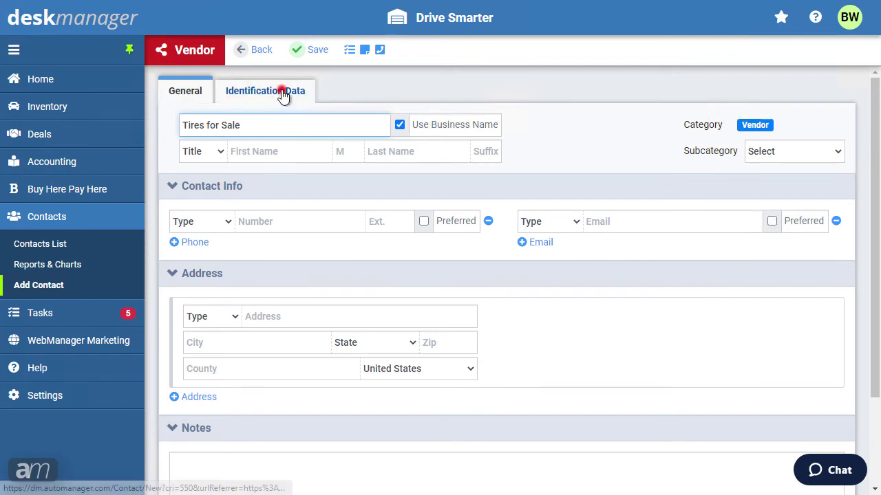
pyautogui.click(282, 94)
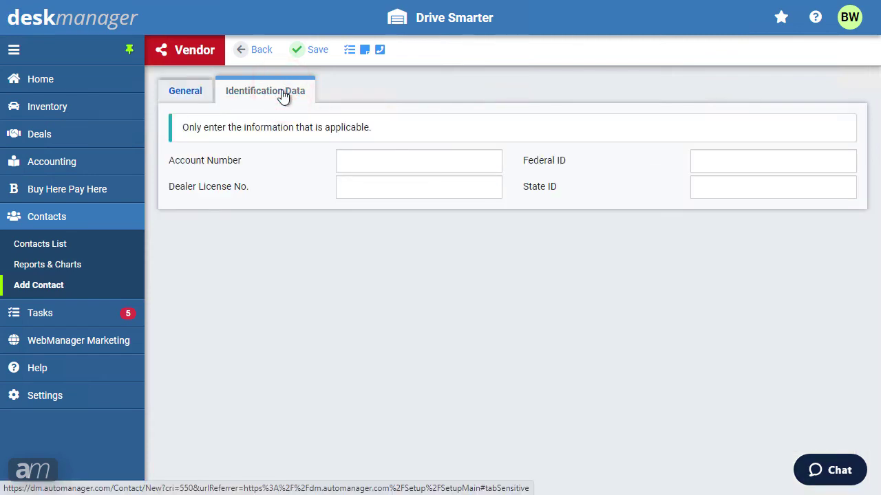
pyautogui.click(317, 49)
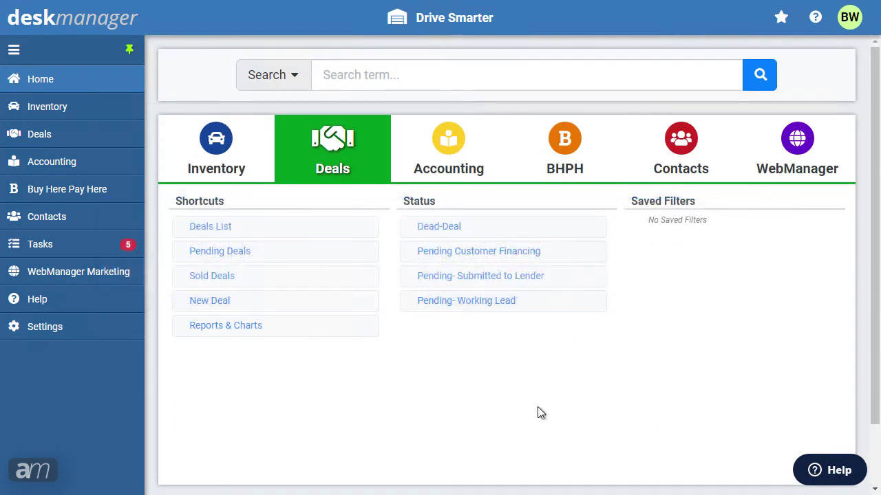
# Step: Start a new finance company record with company name 'Finance General'
pyautogui.click(95, 338)
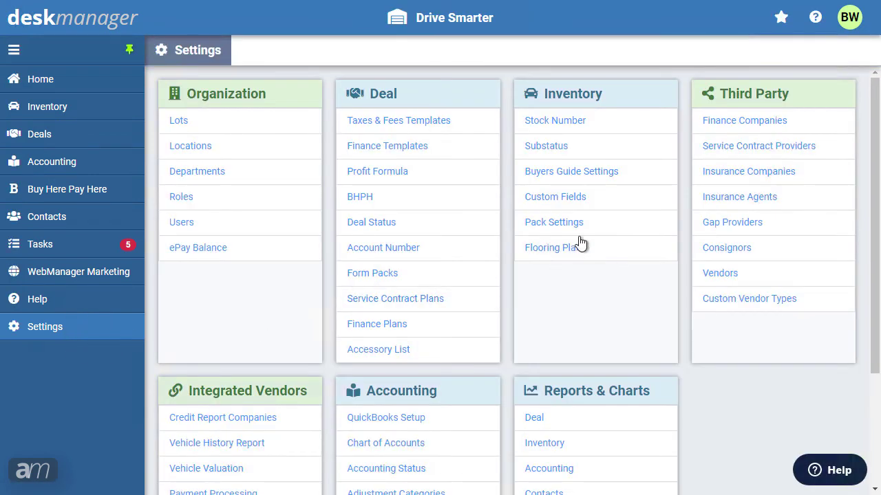
pyautogui.click(731, 122)
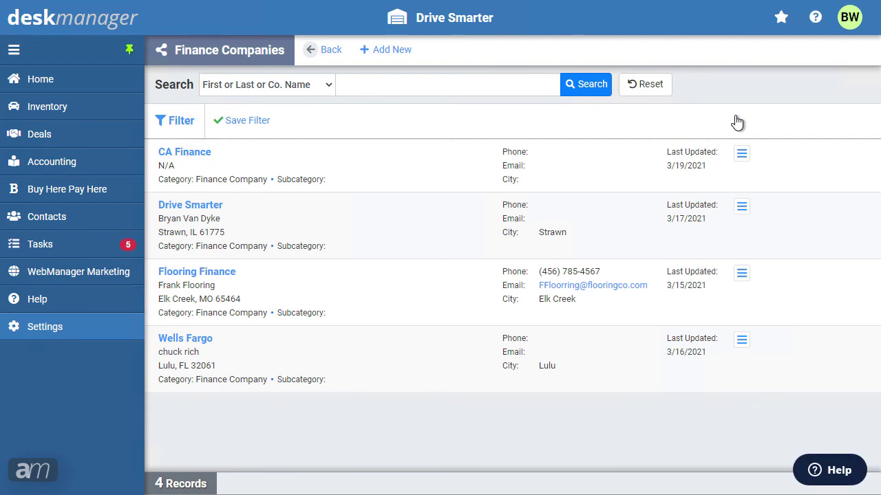
pyautogui.click(391, 51)
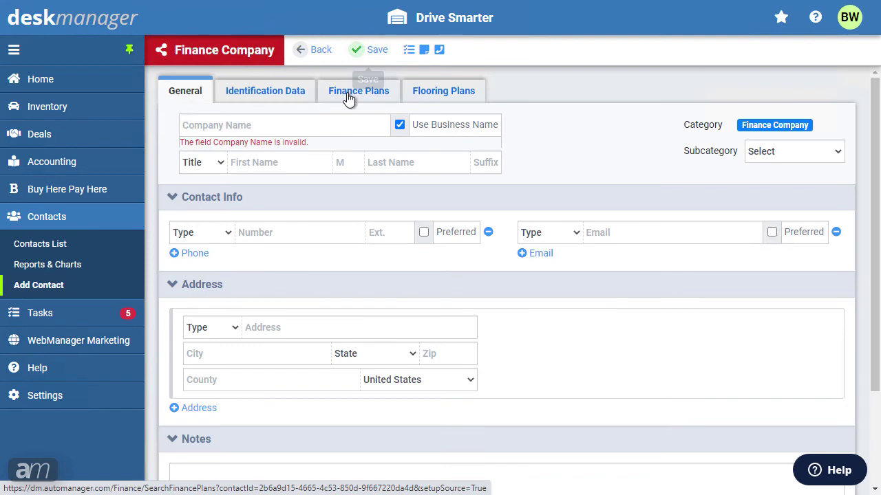
pyautogui.click(317, 128)
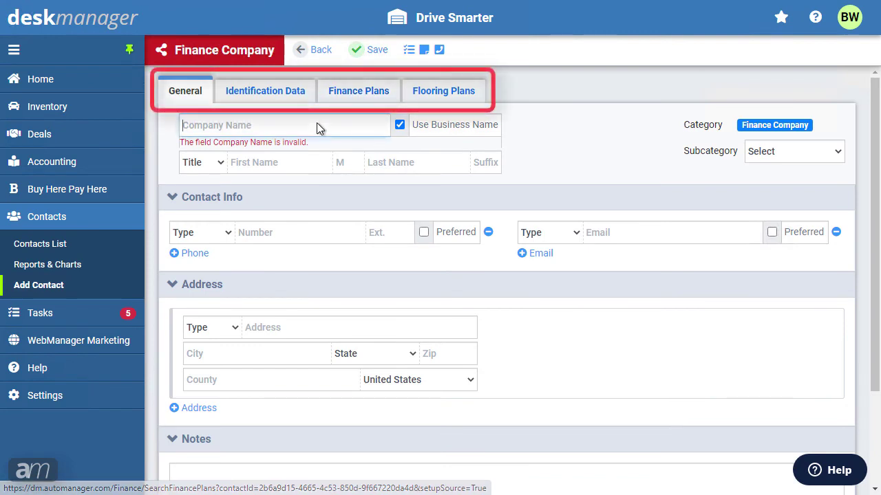
pyautogui.write('Finance General')
# Step: Review its Identification Data, Finance Plans and Flooring Plans, then save the company
pyautogui.click(274, 95)
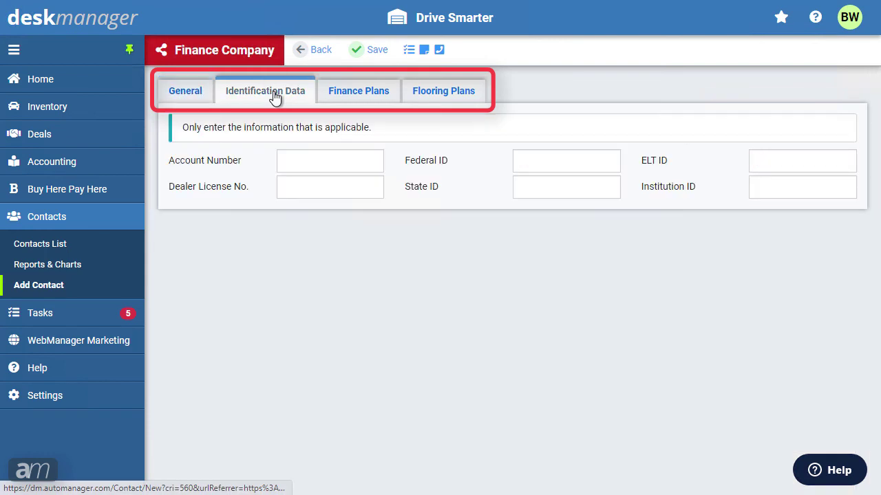
pyautogui.click(335, 95)
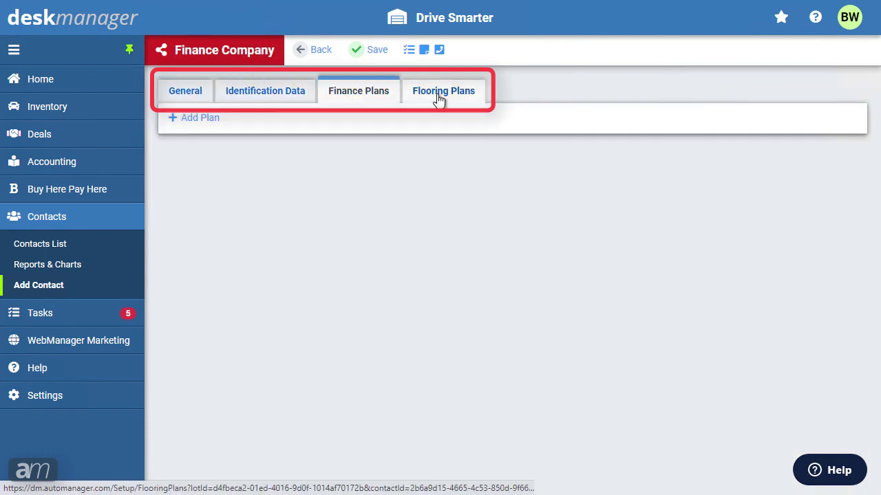
pyautogui.click(439, 101)
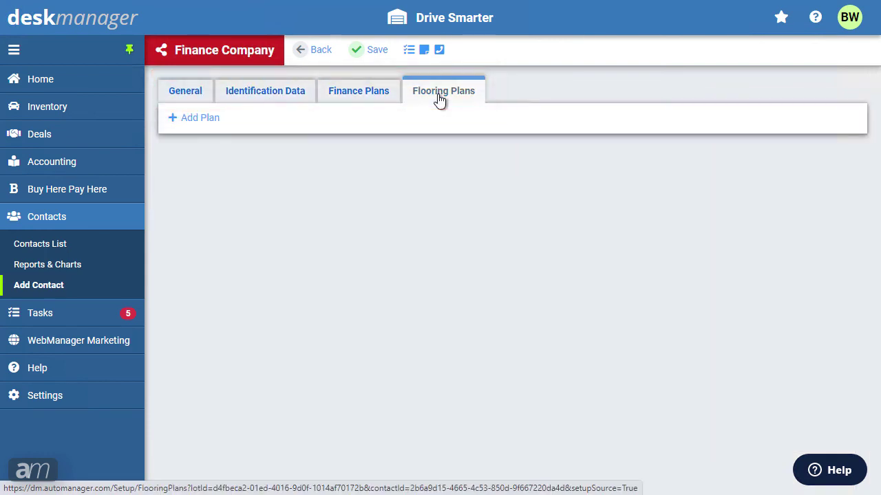
pyautogui.click(195, 98)
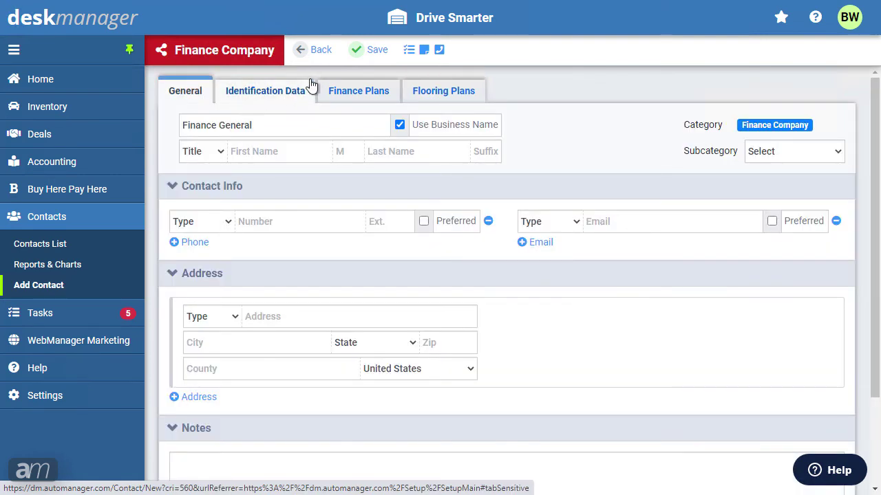
pyautogui.click(352, 58)
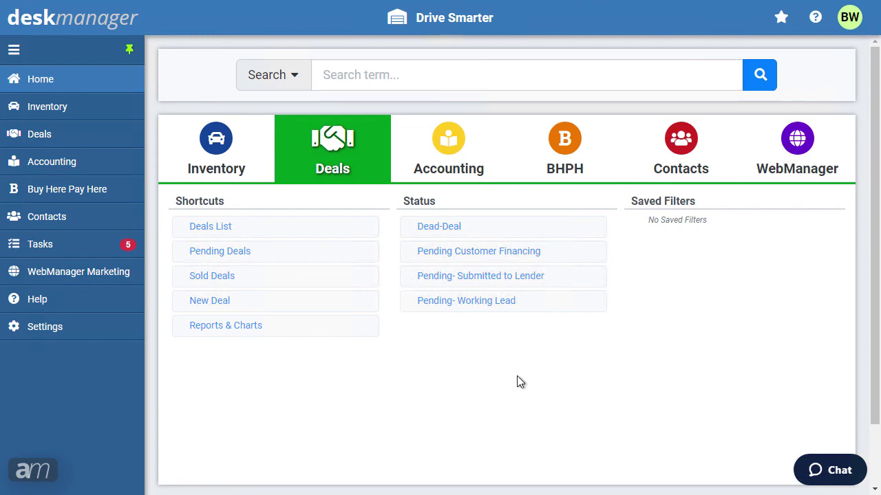
# Step: Show the Appraisal substatuses Appraisal-Started and Appaisal-Complete in the Inventory Substatus setup
pyautogui.click(81, 329)
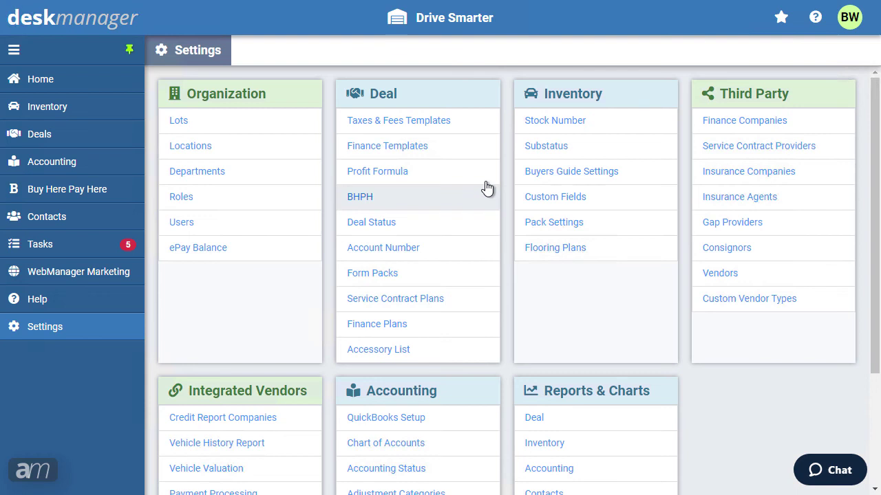
pyautogui.click(541, 147)
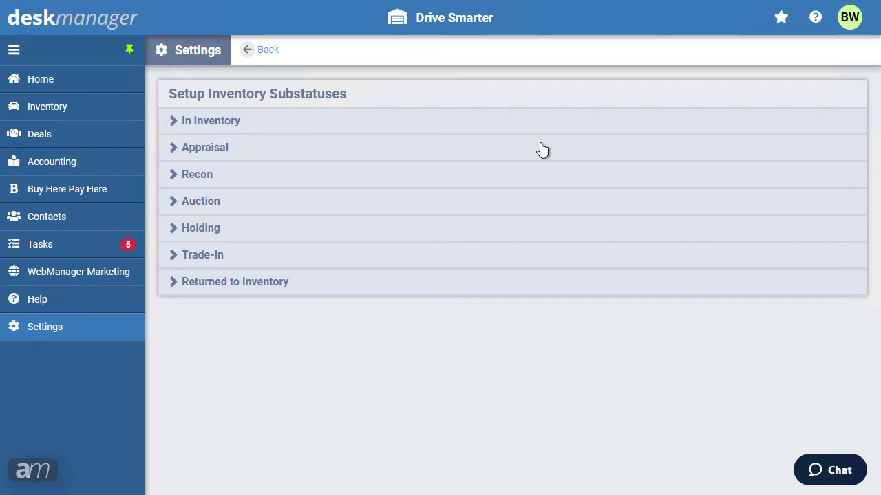
pyautogui.click(274, 154)
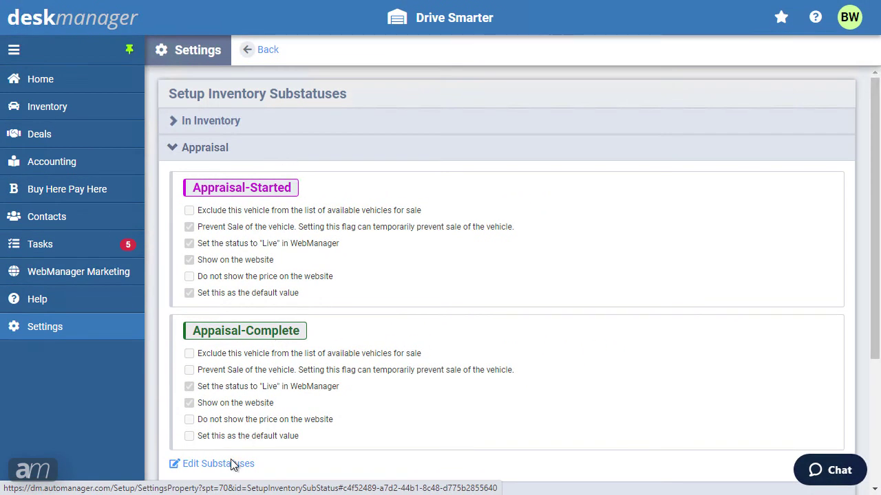
# Step: Edit the Appraisal substatuses and save them
pyautogui.click(238, 467)
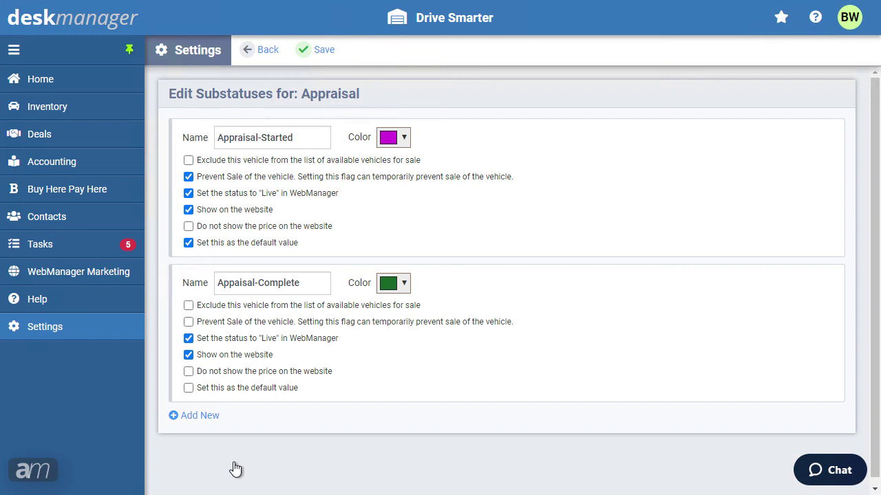
pyautogui.click(339, 50)
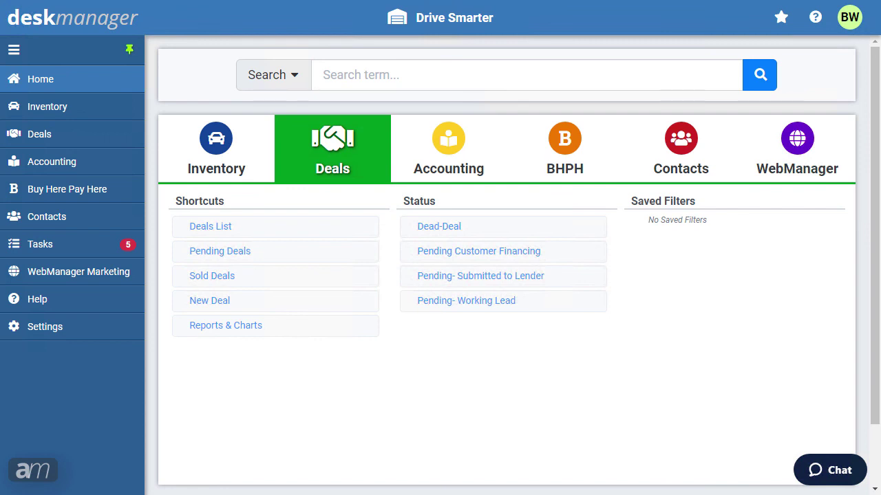
# Step: Add a red deal status named 'Pending Customer Financing' and save the deal statuses
pyautogui.click(104, 328)
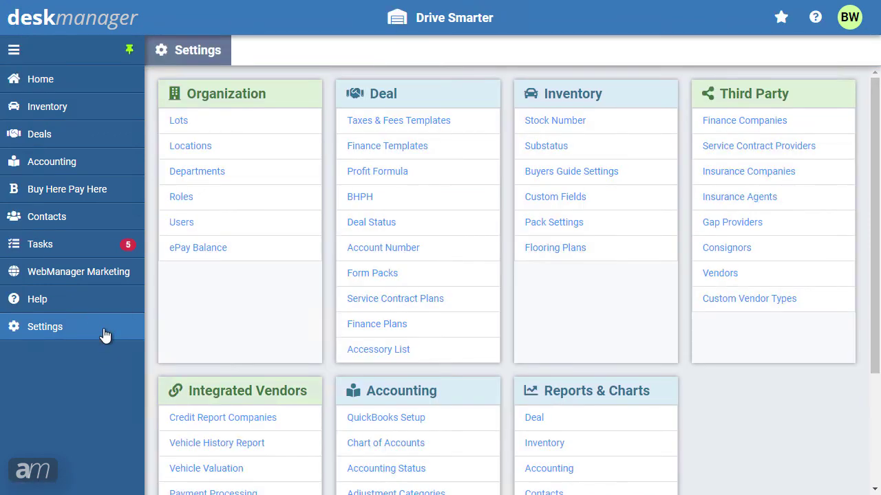
pyautogui.click(373, 225)
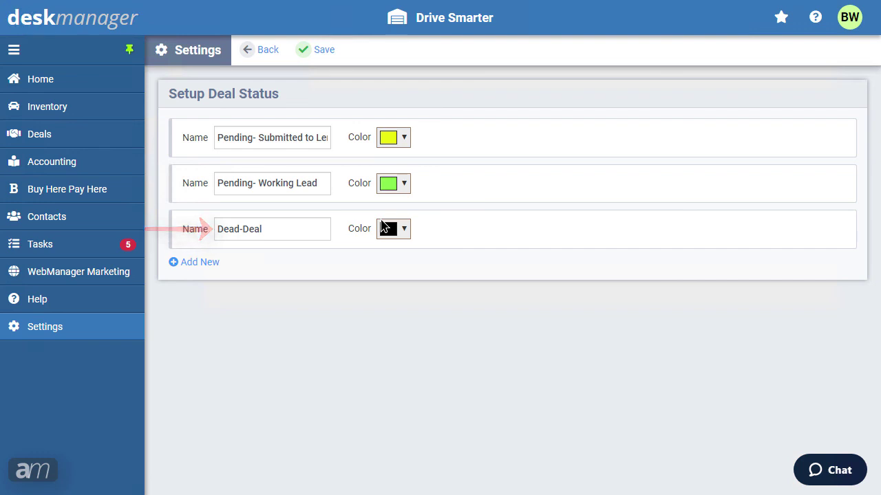
pyautogui.click(199, 264)
pyautogui.click(222, 274)
pyautogui.write('Pending Customer Financing')
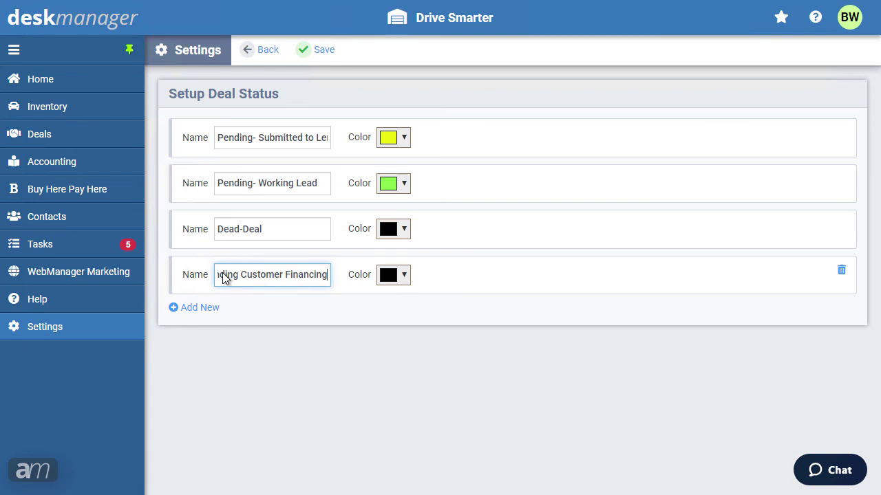
pyautogui.click(404, 275)
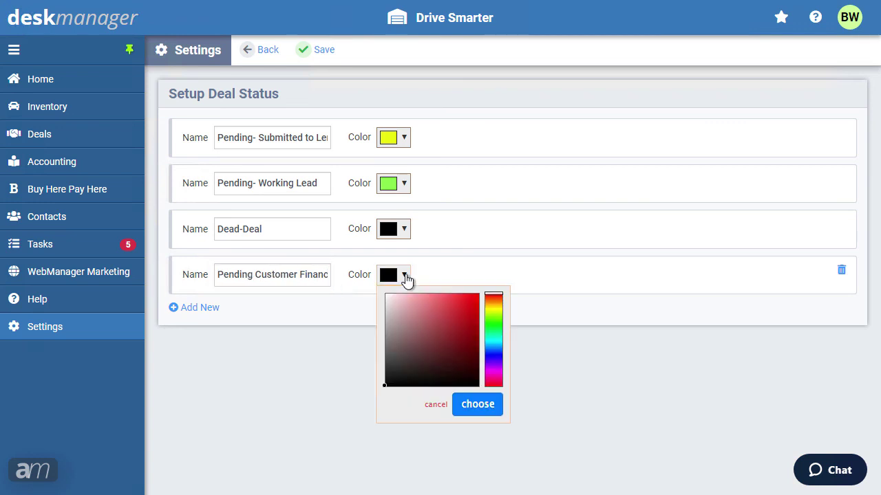
pyautogui.click(476, 295)
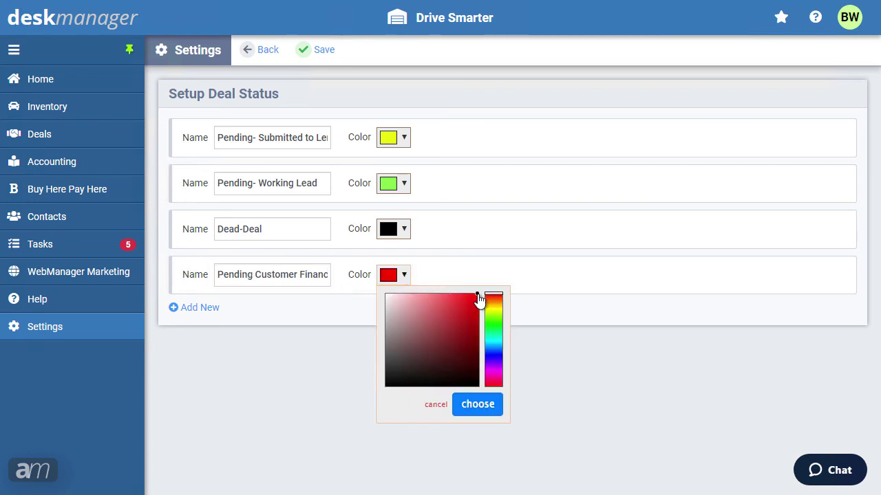
pyautogui.click(474, 404)
pyautogui.click(326, 60)
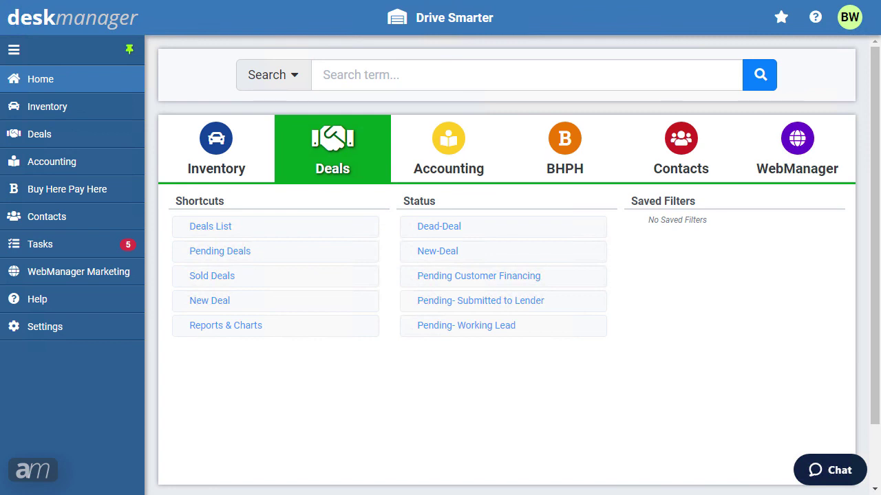
# Step: Add a new accounting status row named 'New Account'
pyautogui.click(94, 335)
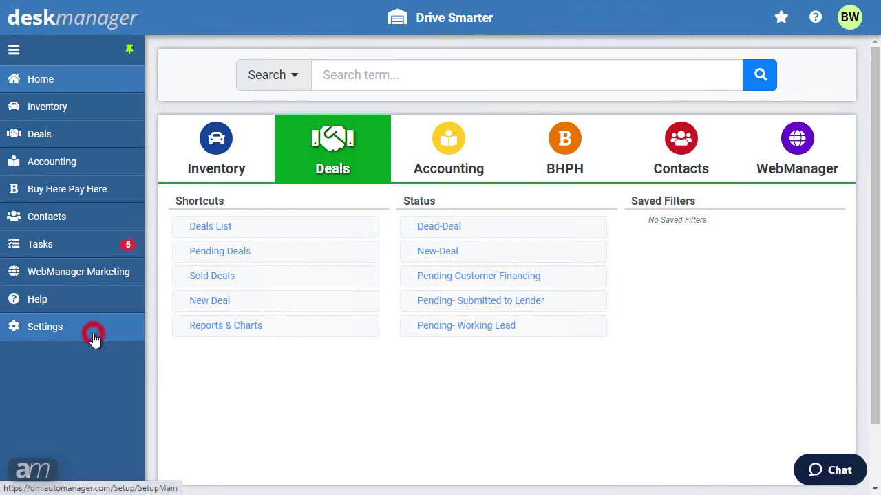
pyautogui.moveTo(869, 254); pyautogui.dragTo(865, 362)
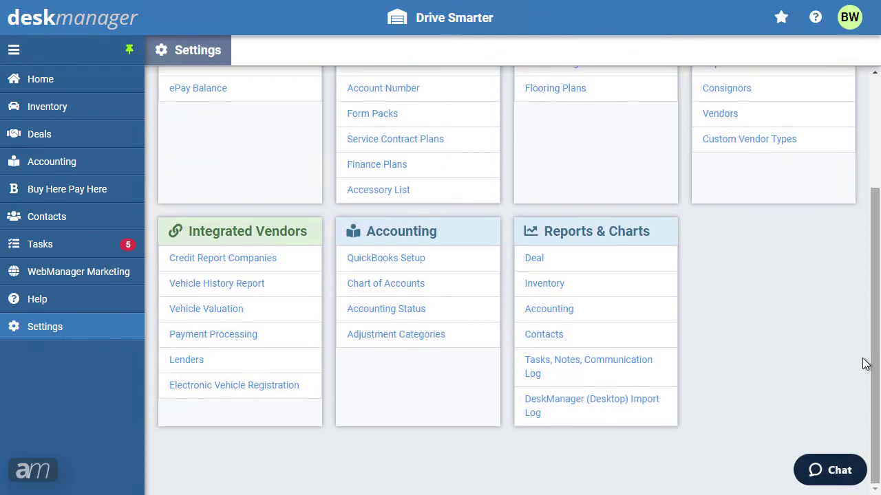
pyautogui.click(409, 318)
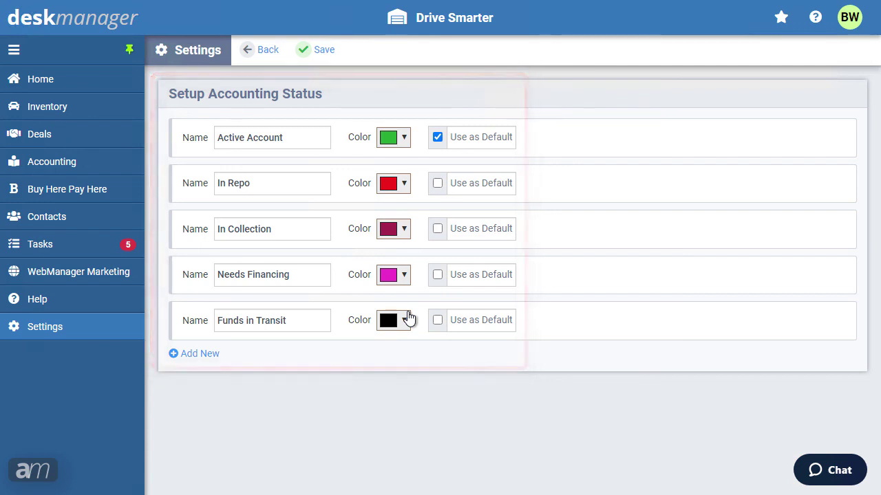
pyautogui.click(197, 355)
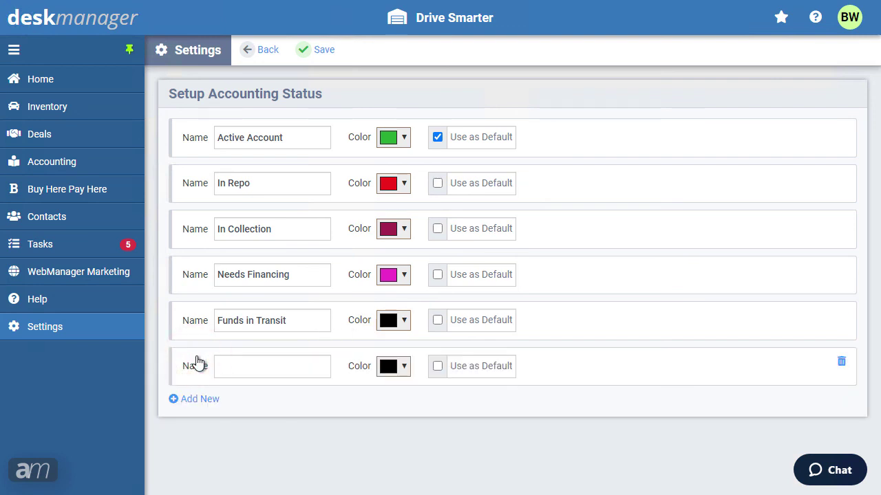
pyautogui.click(230, 373)
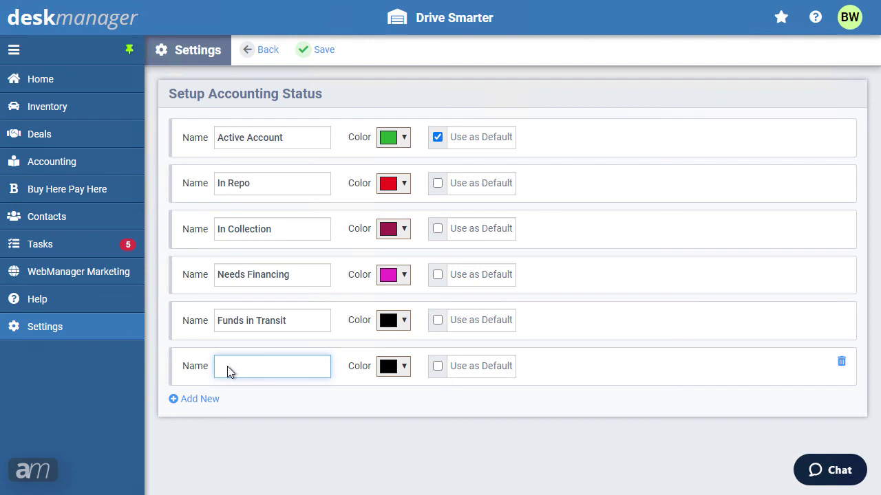
pyautogui.write('New Account')
# Step: Colour New Account green and save the accounting statuses
pyautogui.click(394, 369)
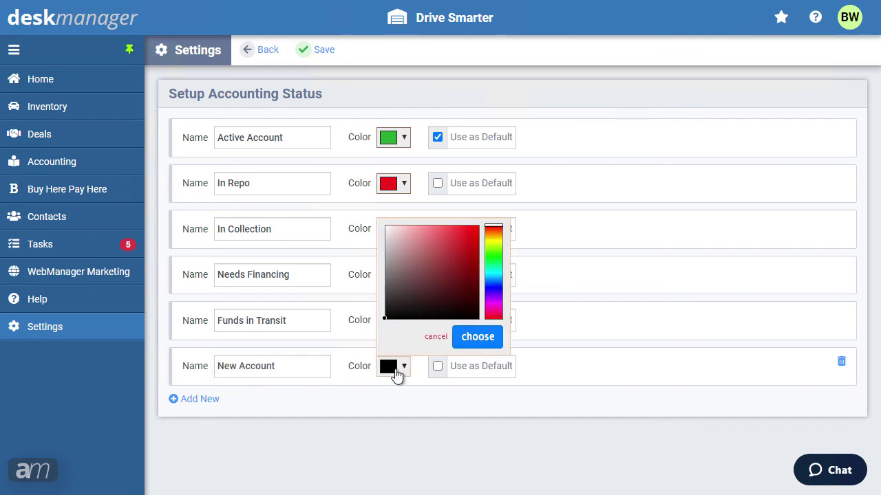
pyautogui.click(487, 266)
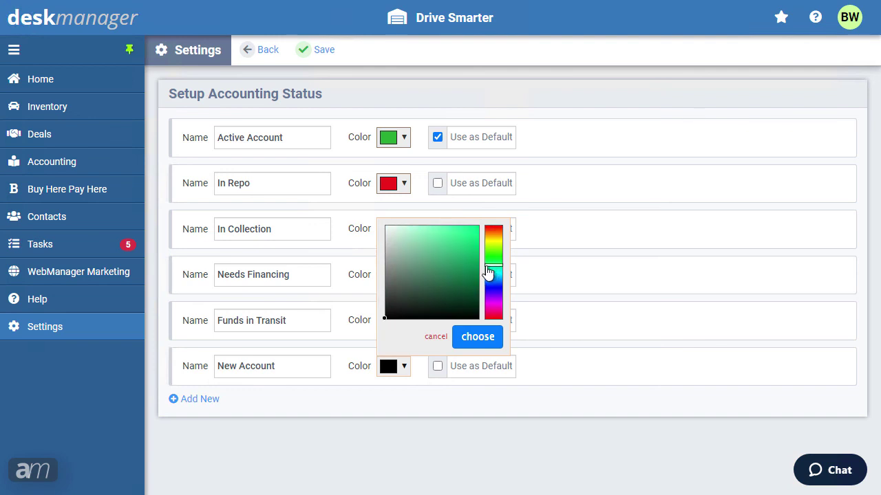
pyautogui.click(454, 263)
pyautogui.click(468, 344)
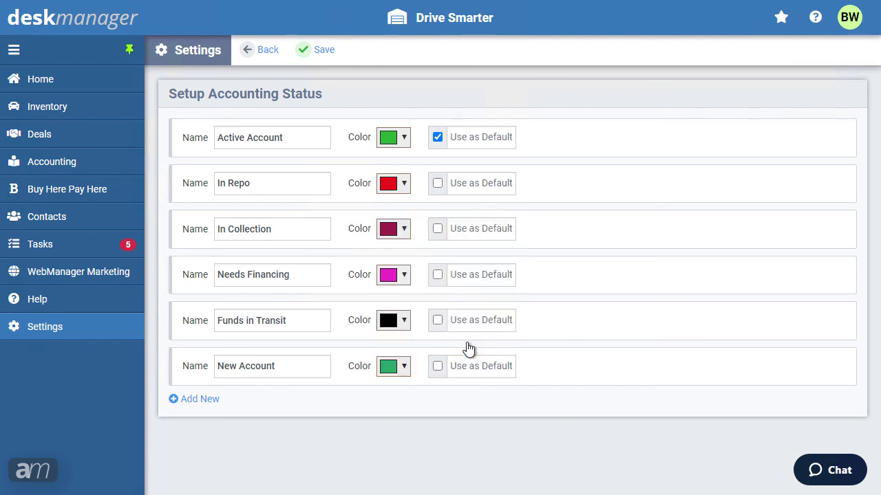
pyautogui.click(321, 55)
pyautogui.moveTo(837, 368)
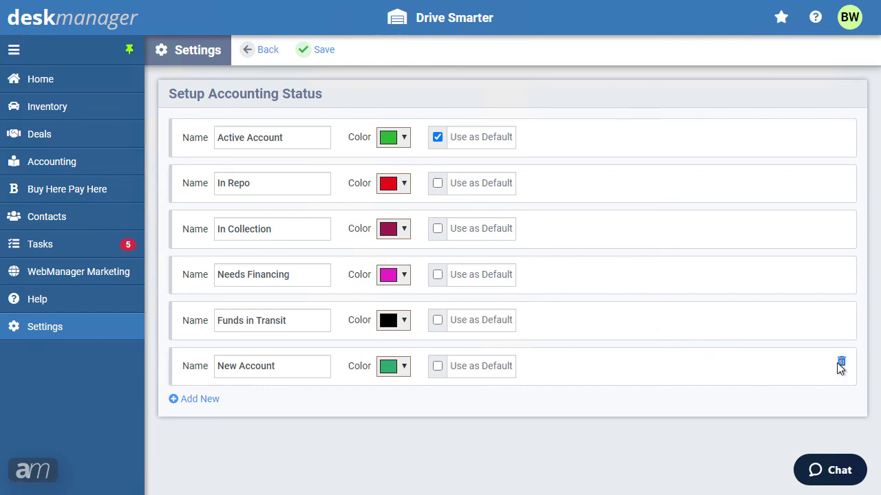